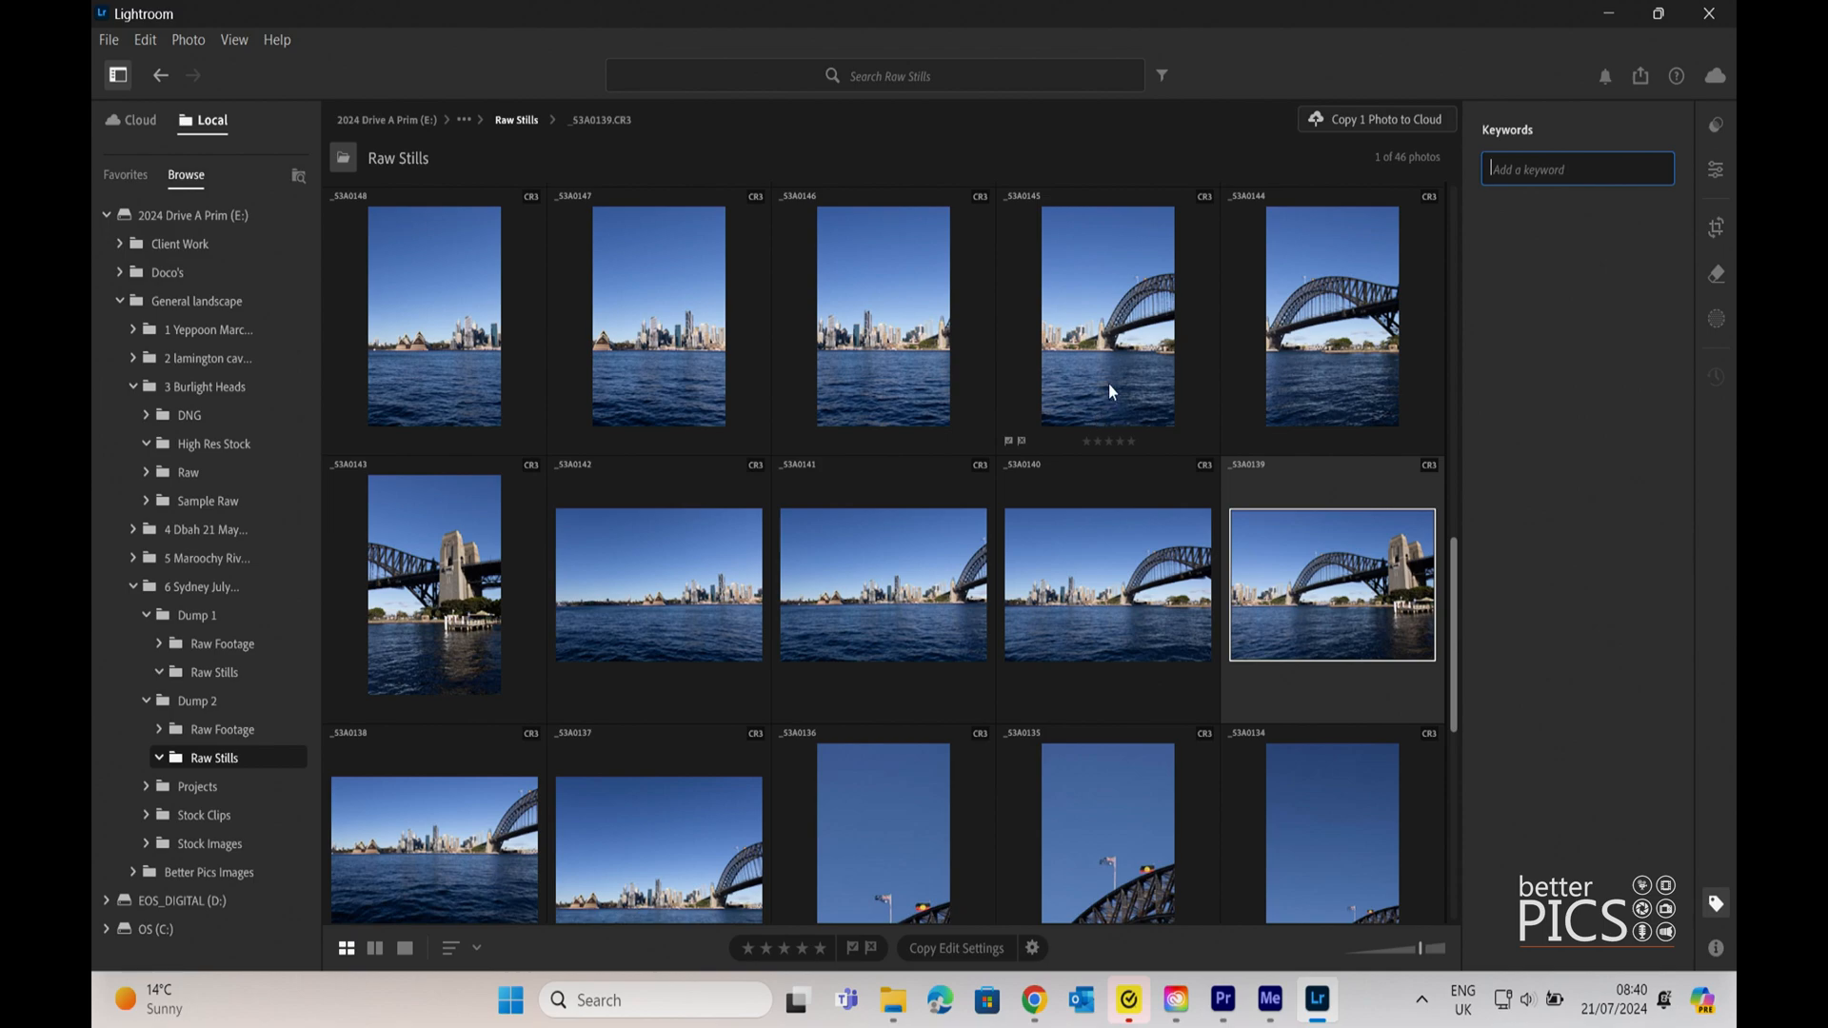
- Look through the harbour and bridge photos in the Raw Stills folder
scroll(1108, 386, "down", 3)
scroll(1105, 383, "up", 5)
scroll(1095, 384, "up", 3)
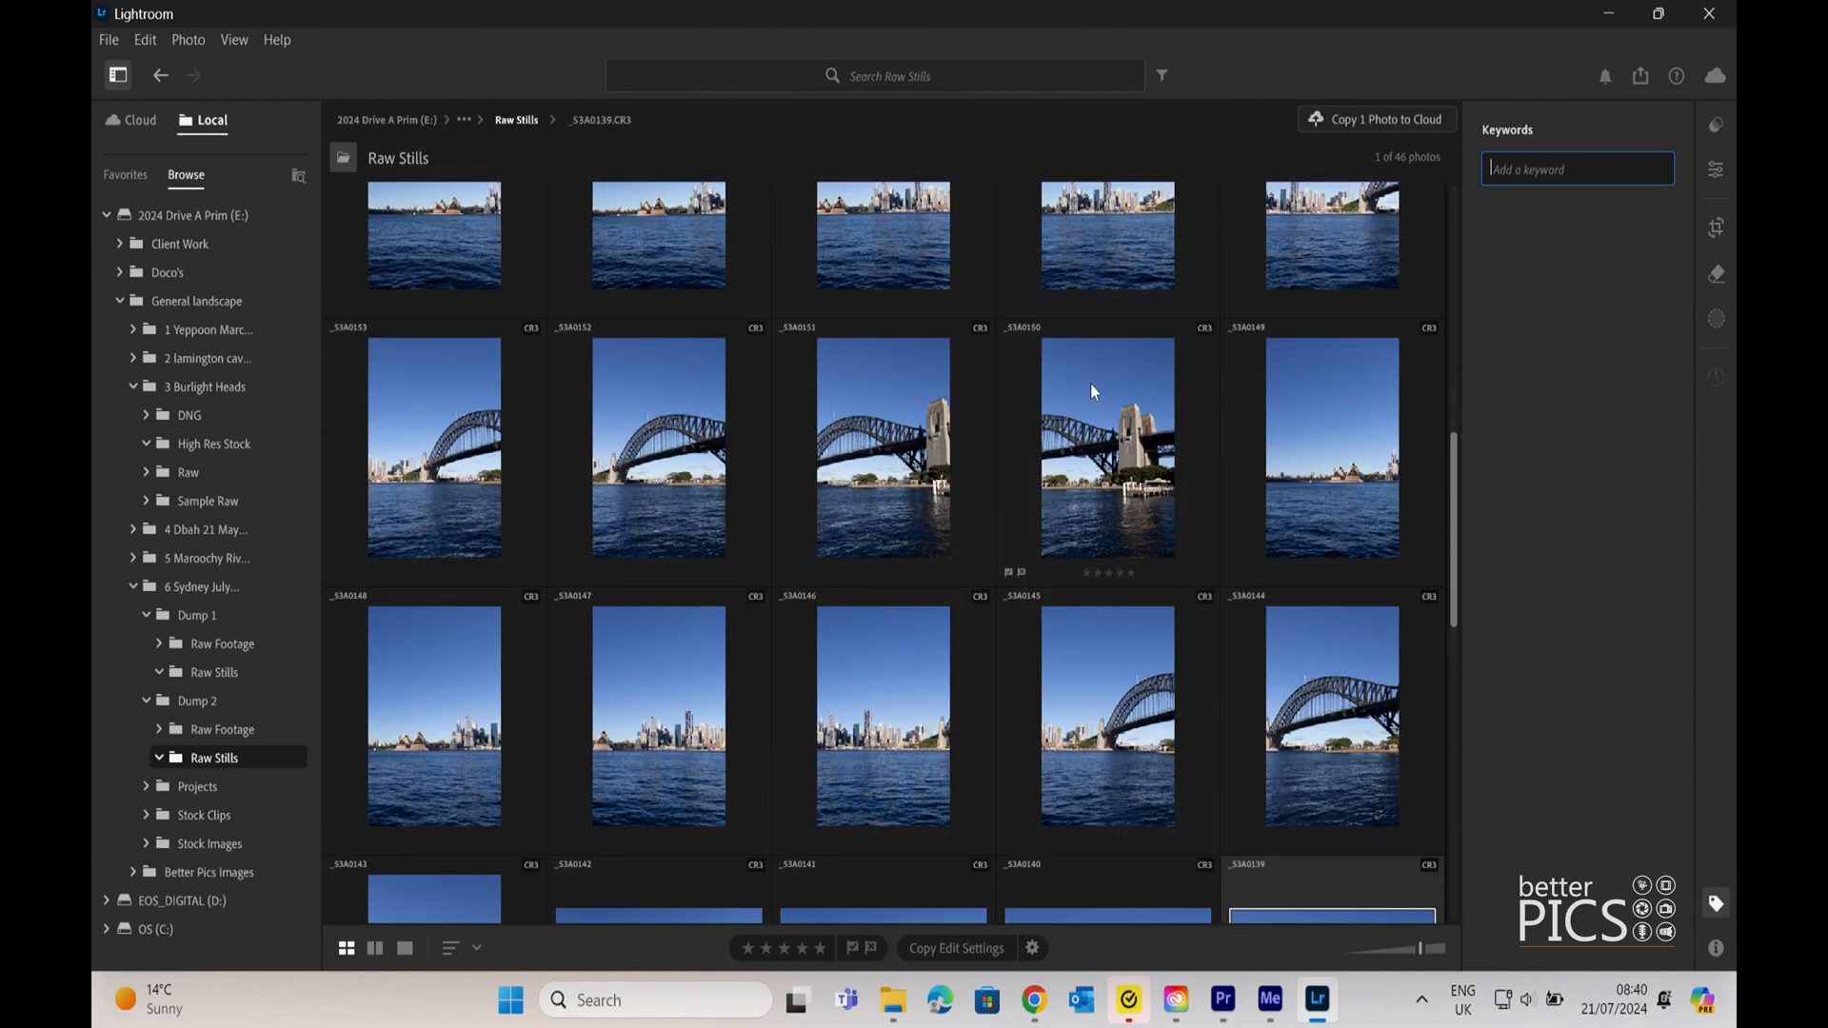
scroll(1092, 388, "down", 5)
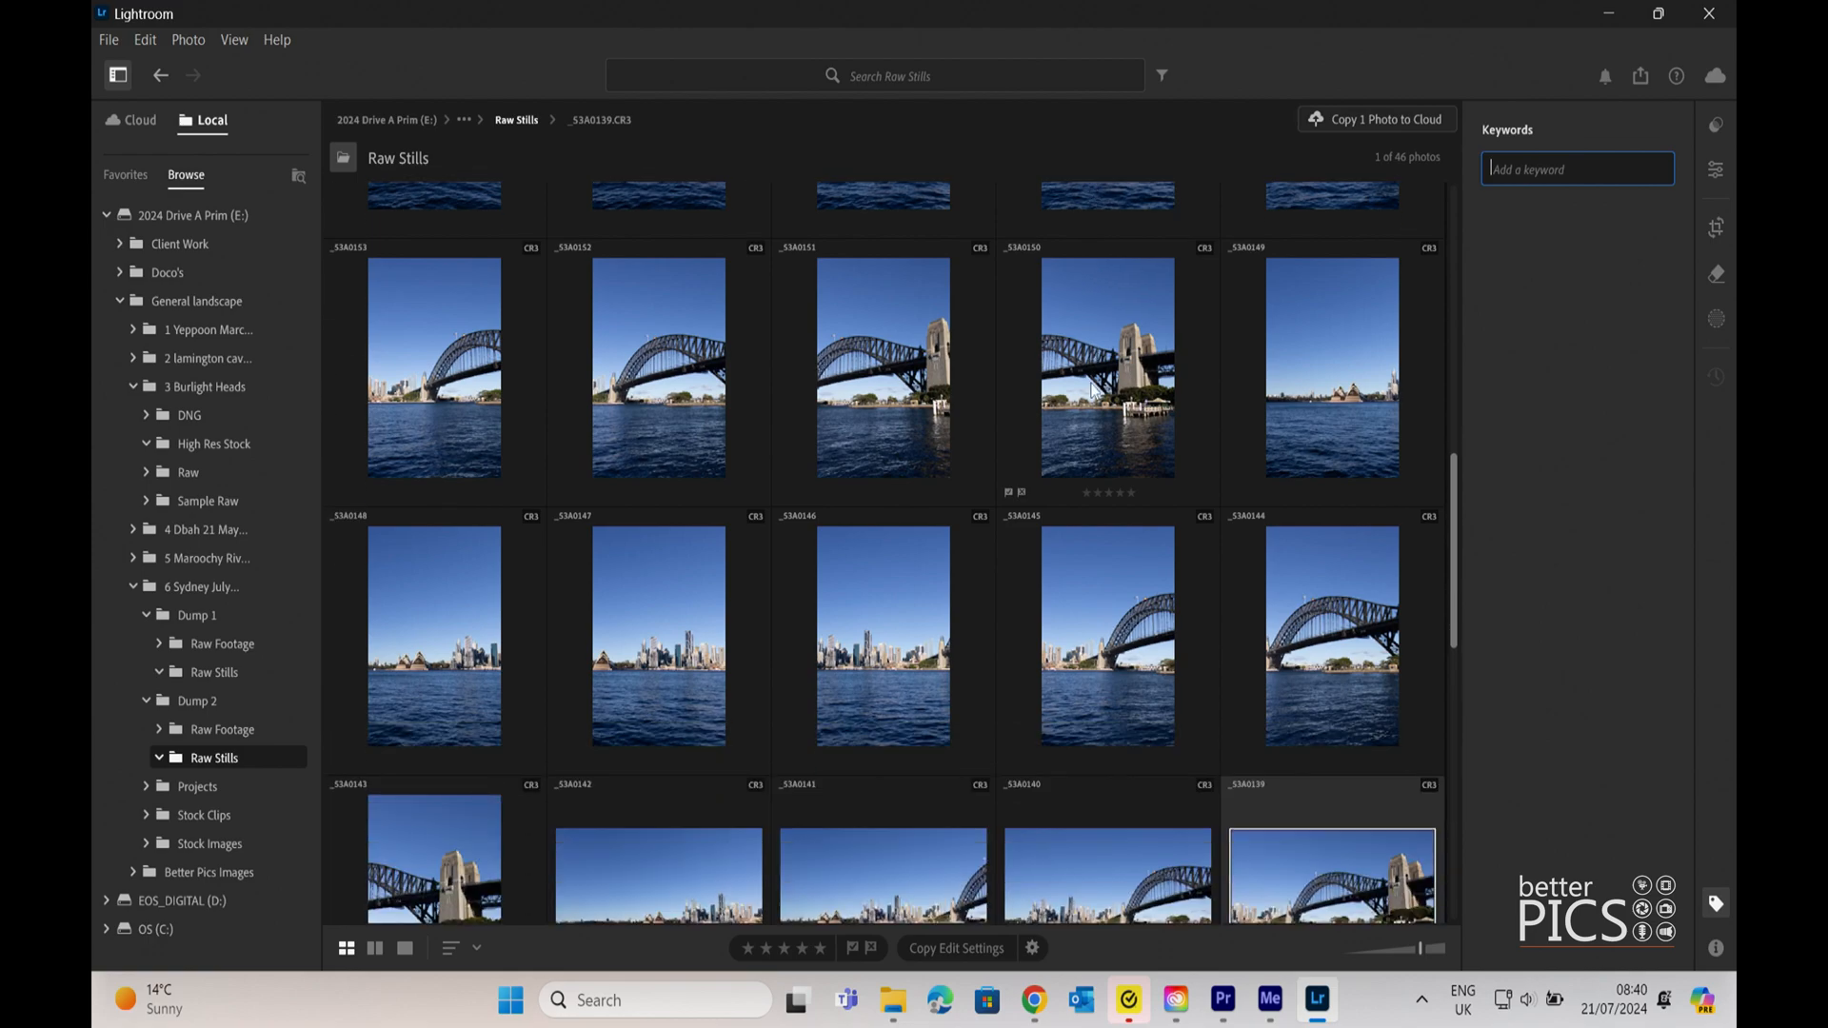
scroll(1092, 388, "down", 1)
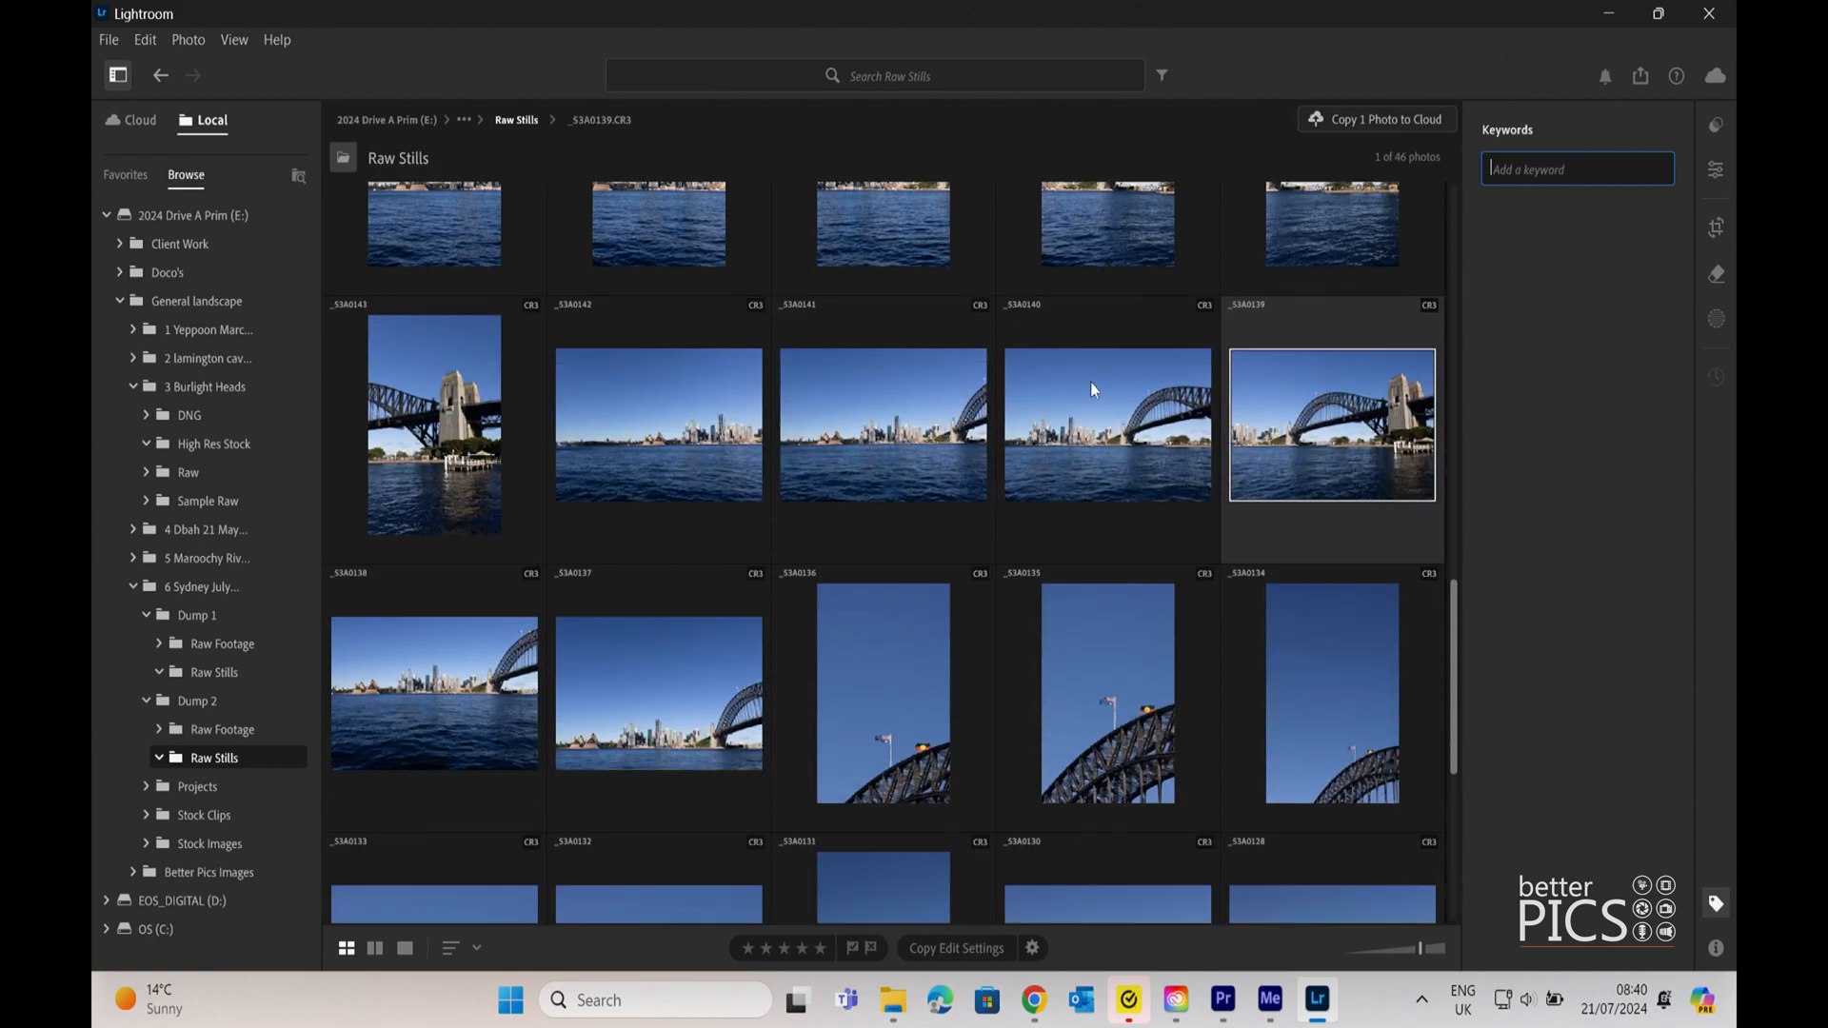
scroll(1092, 385, "down", 3)
scroll(1092, 381, "up", 6)
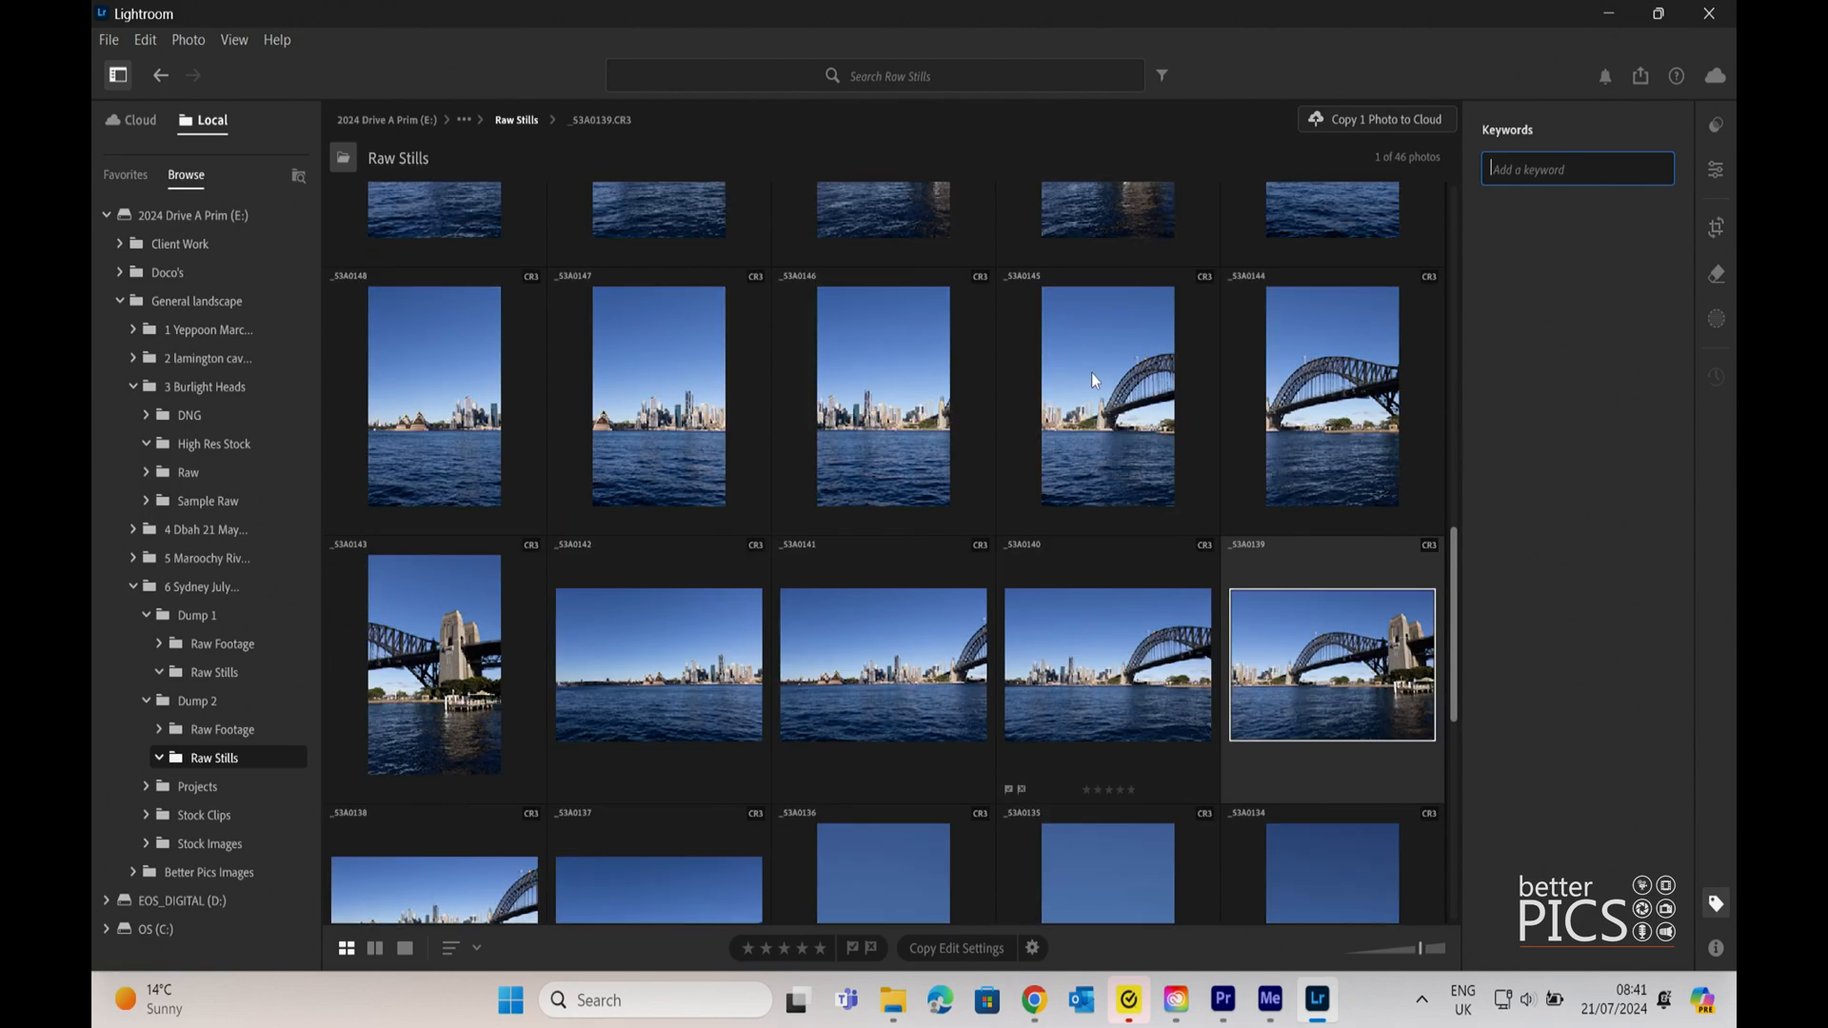
scroll(1092, 381, "up", 6)
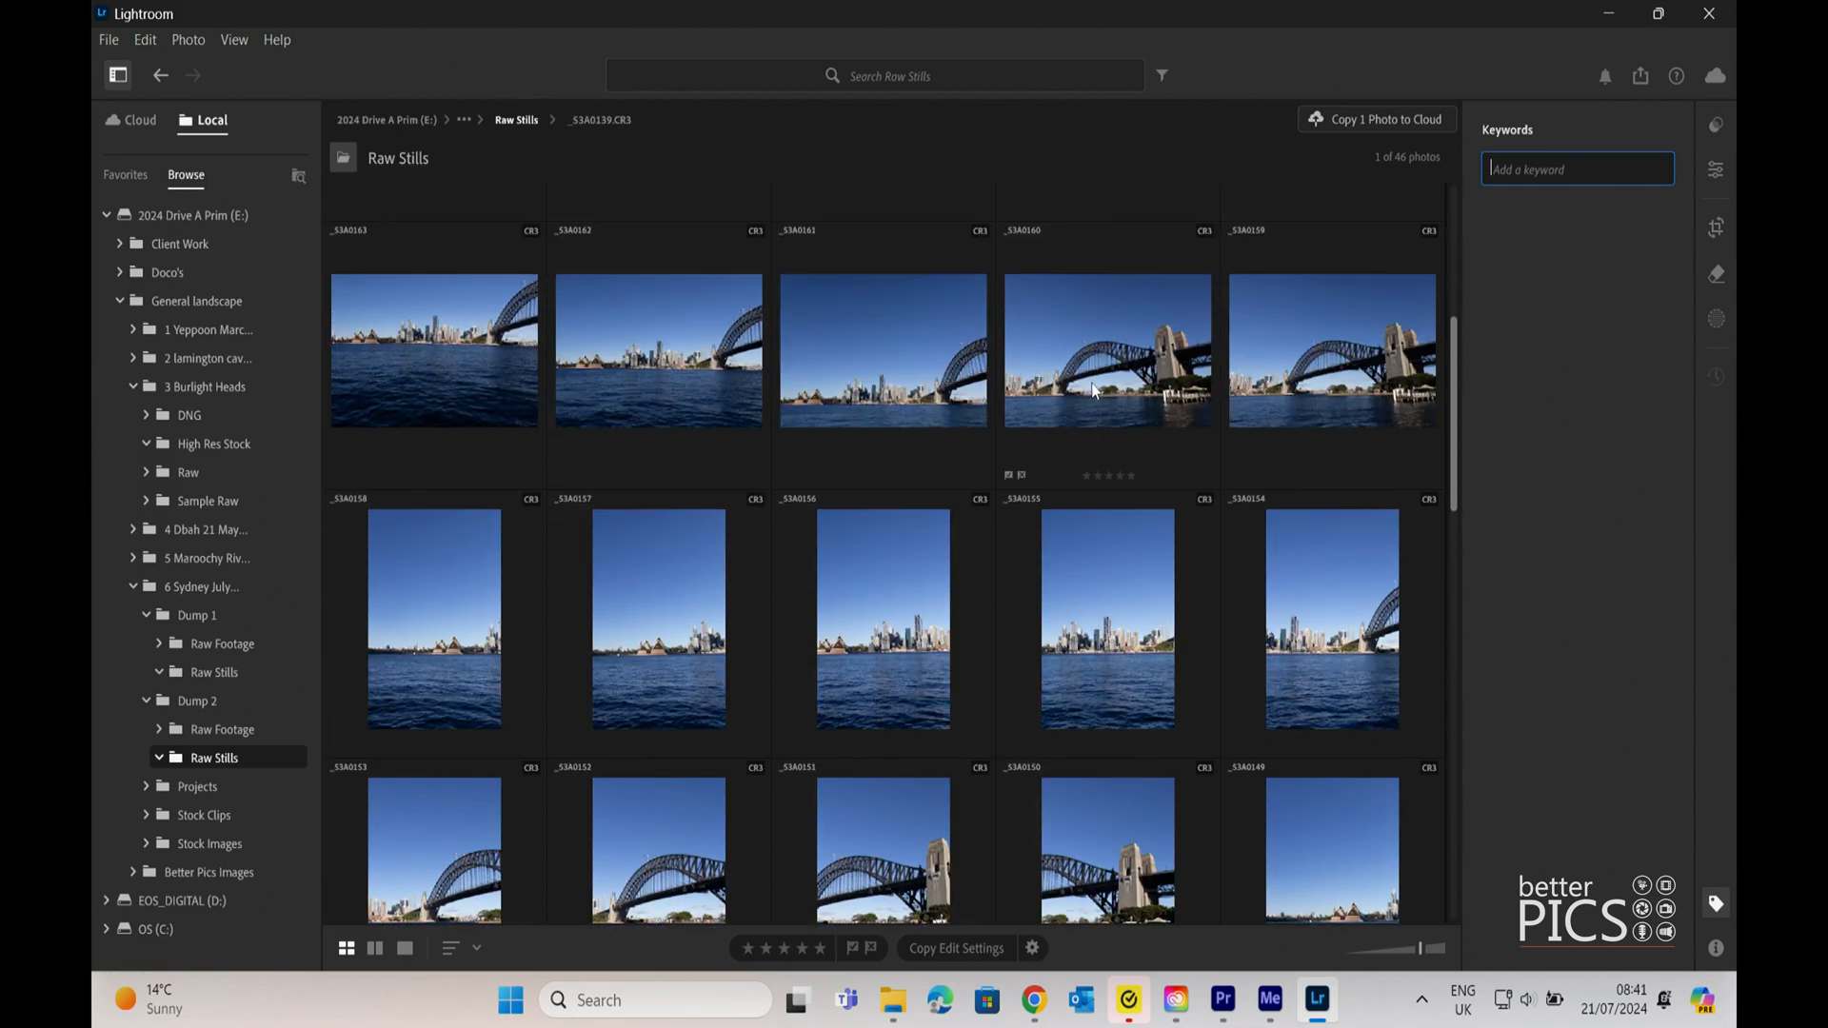
scroll(1093, 388, "up", 2)
scroll(1091, 384, "down", 6)
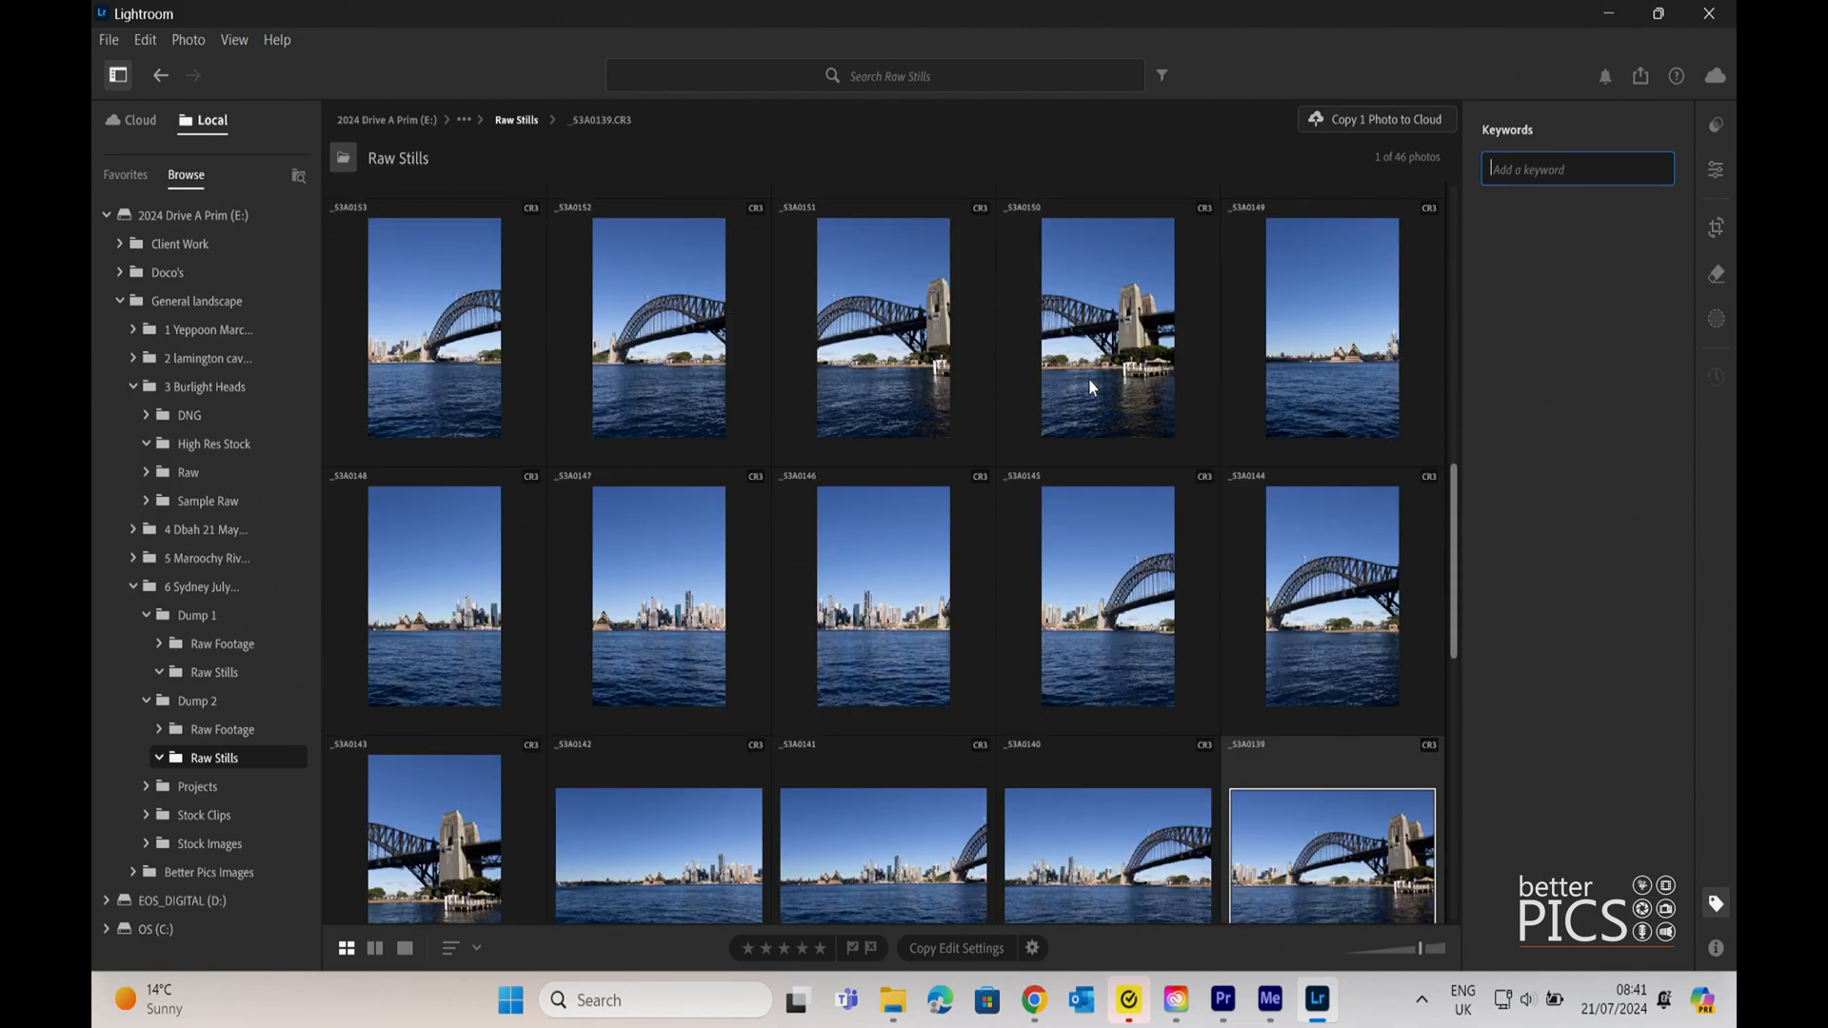
scroll(1088, 379, "down", 2)
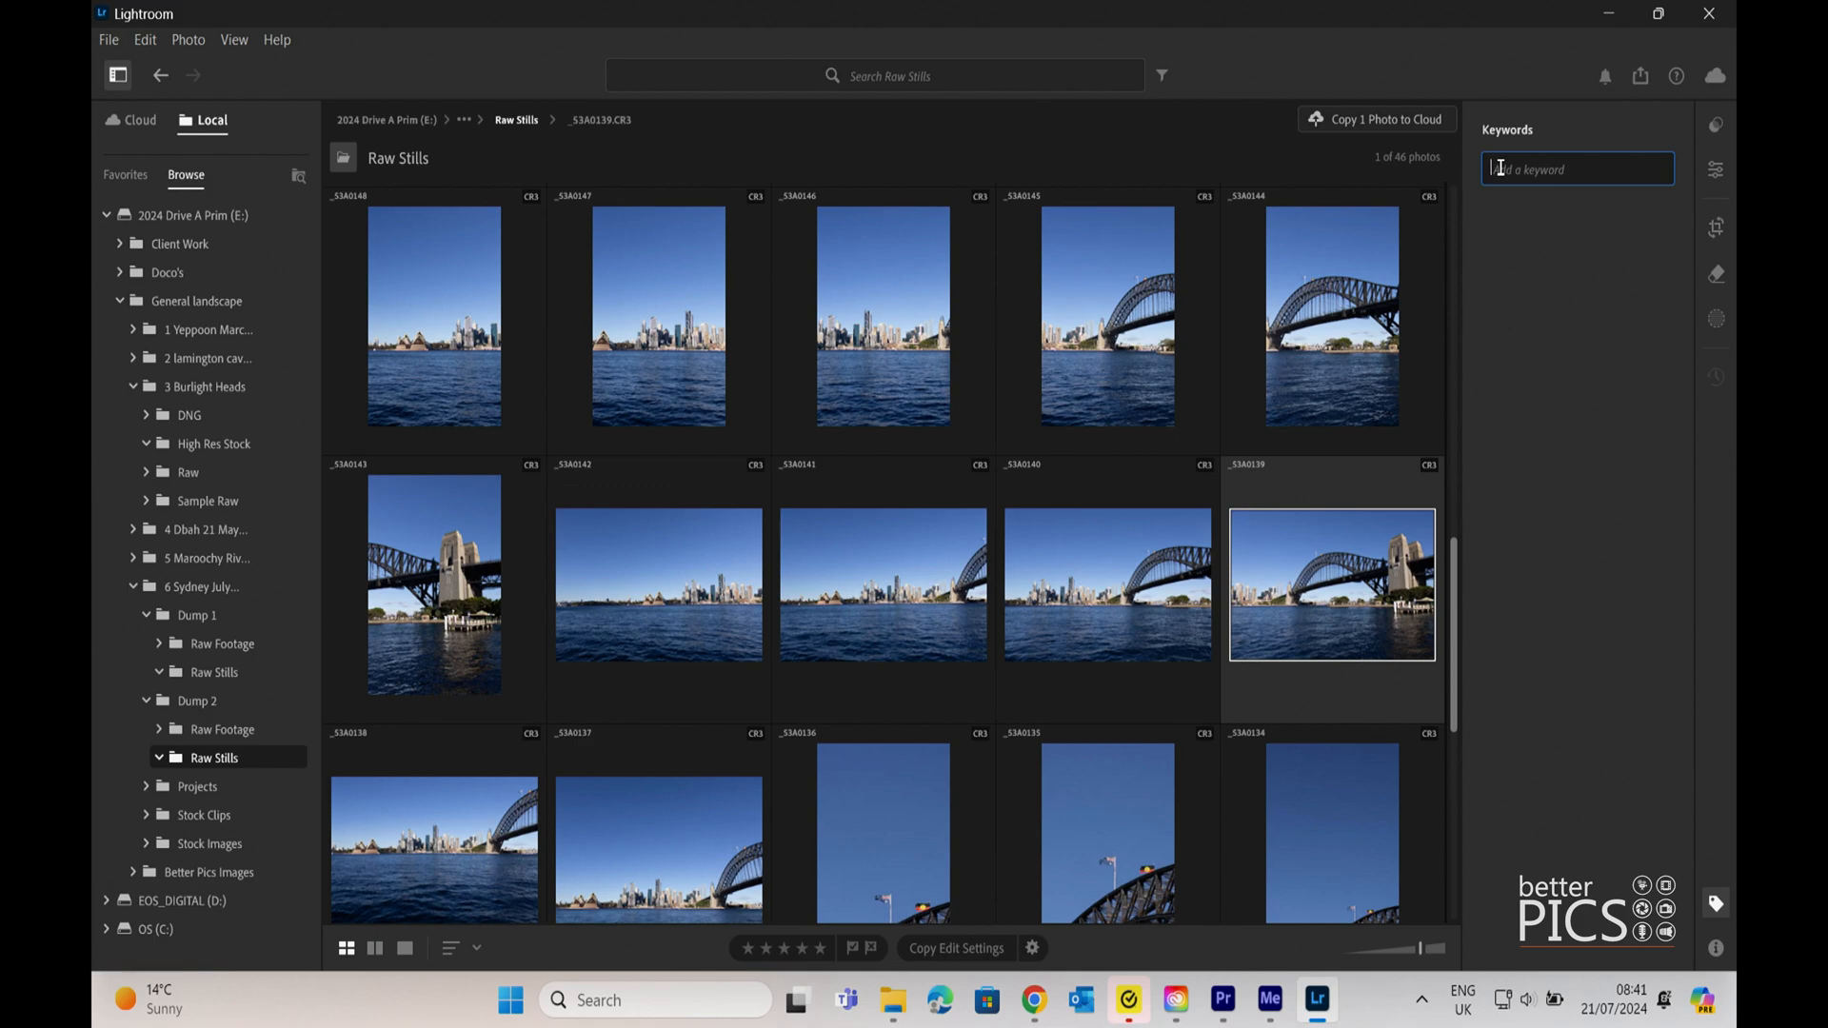
- Add the keywords Sydney, Harbour, city, bridge and Blue sky to the selected photo _S3A0139
type("Sydney, Harbour, city, bridge,")
key("Return")
type("Blue")
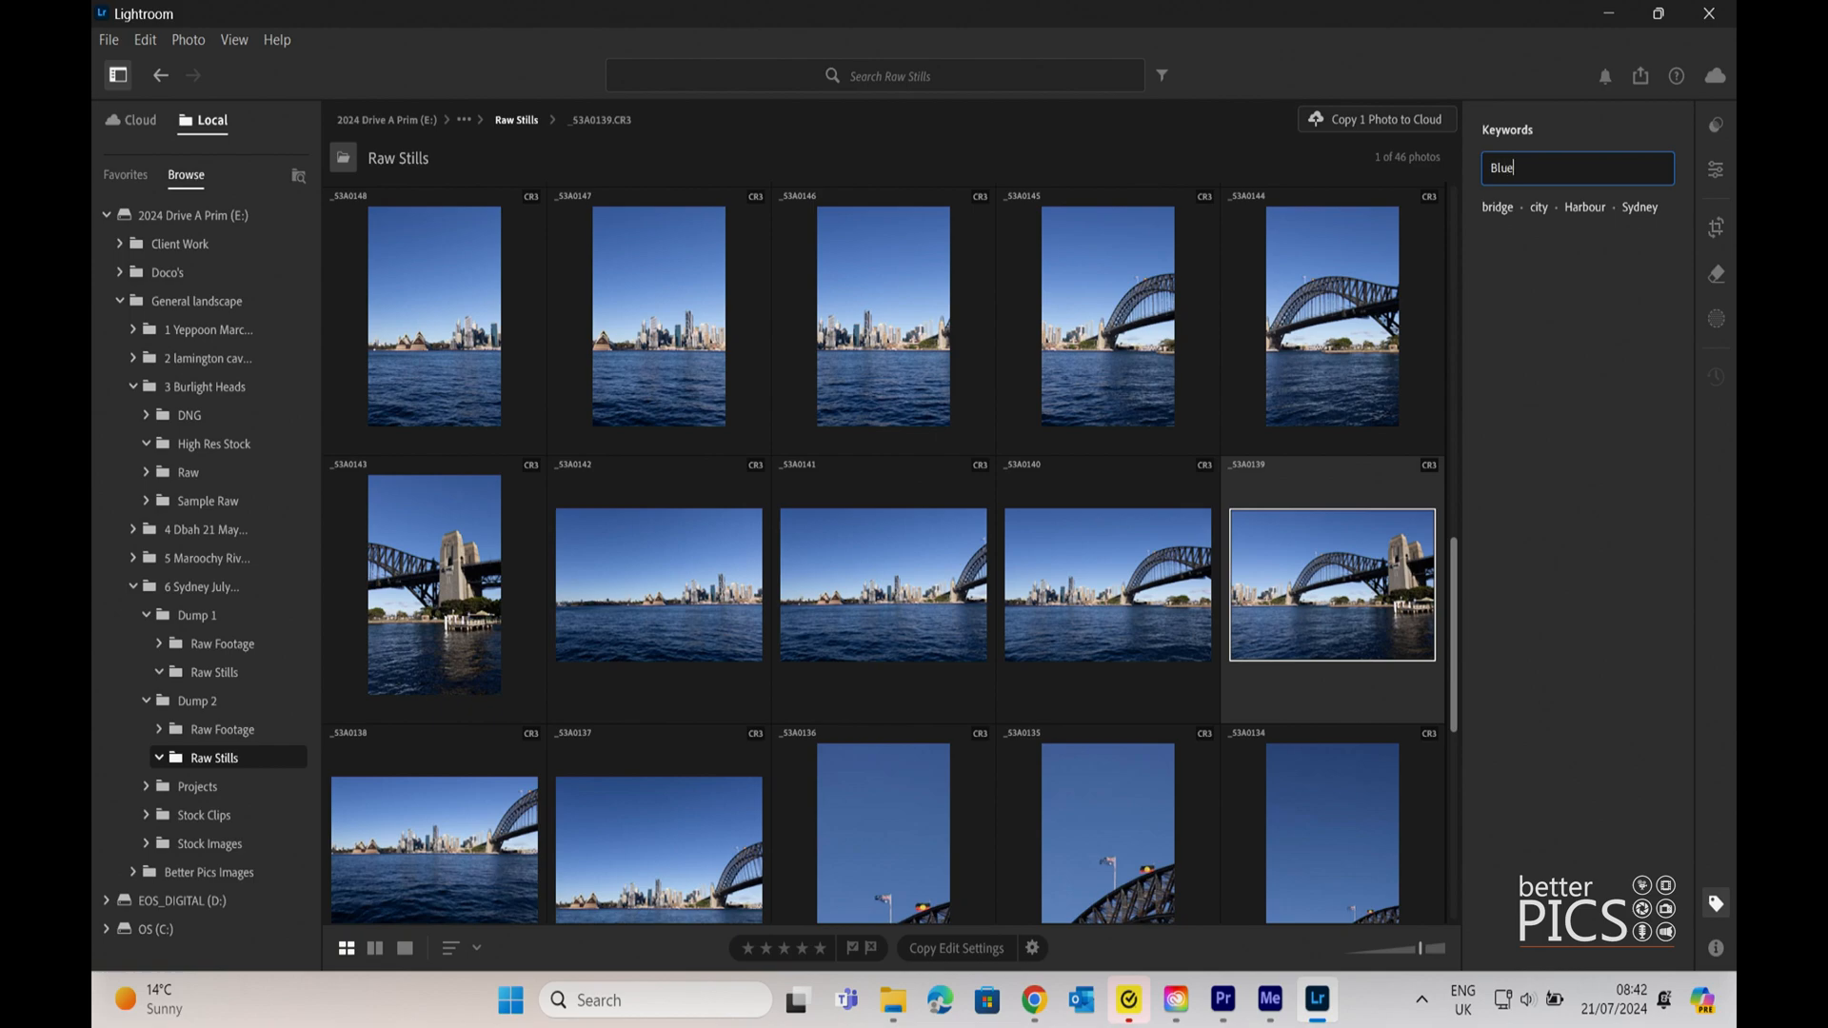
type(" sky,")
key("Return")
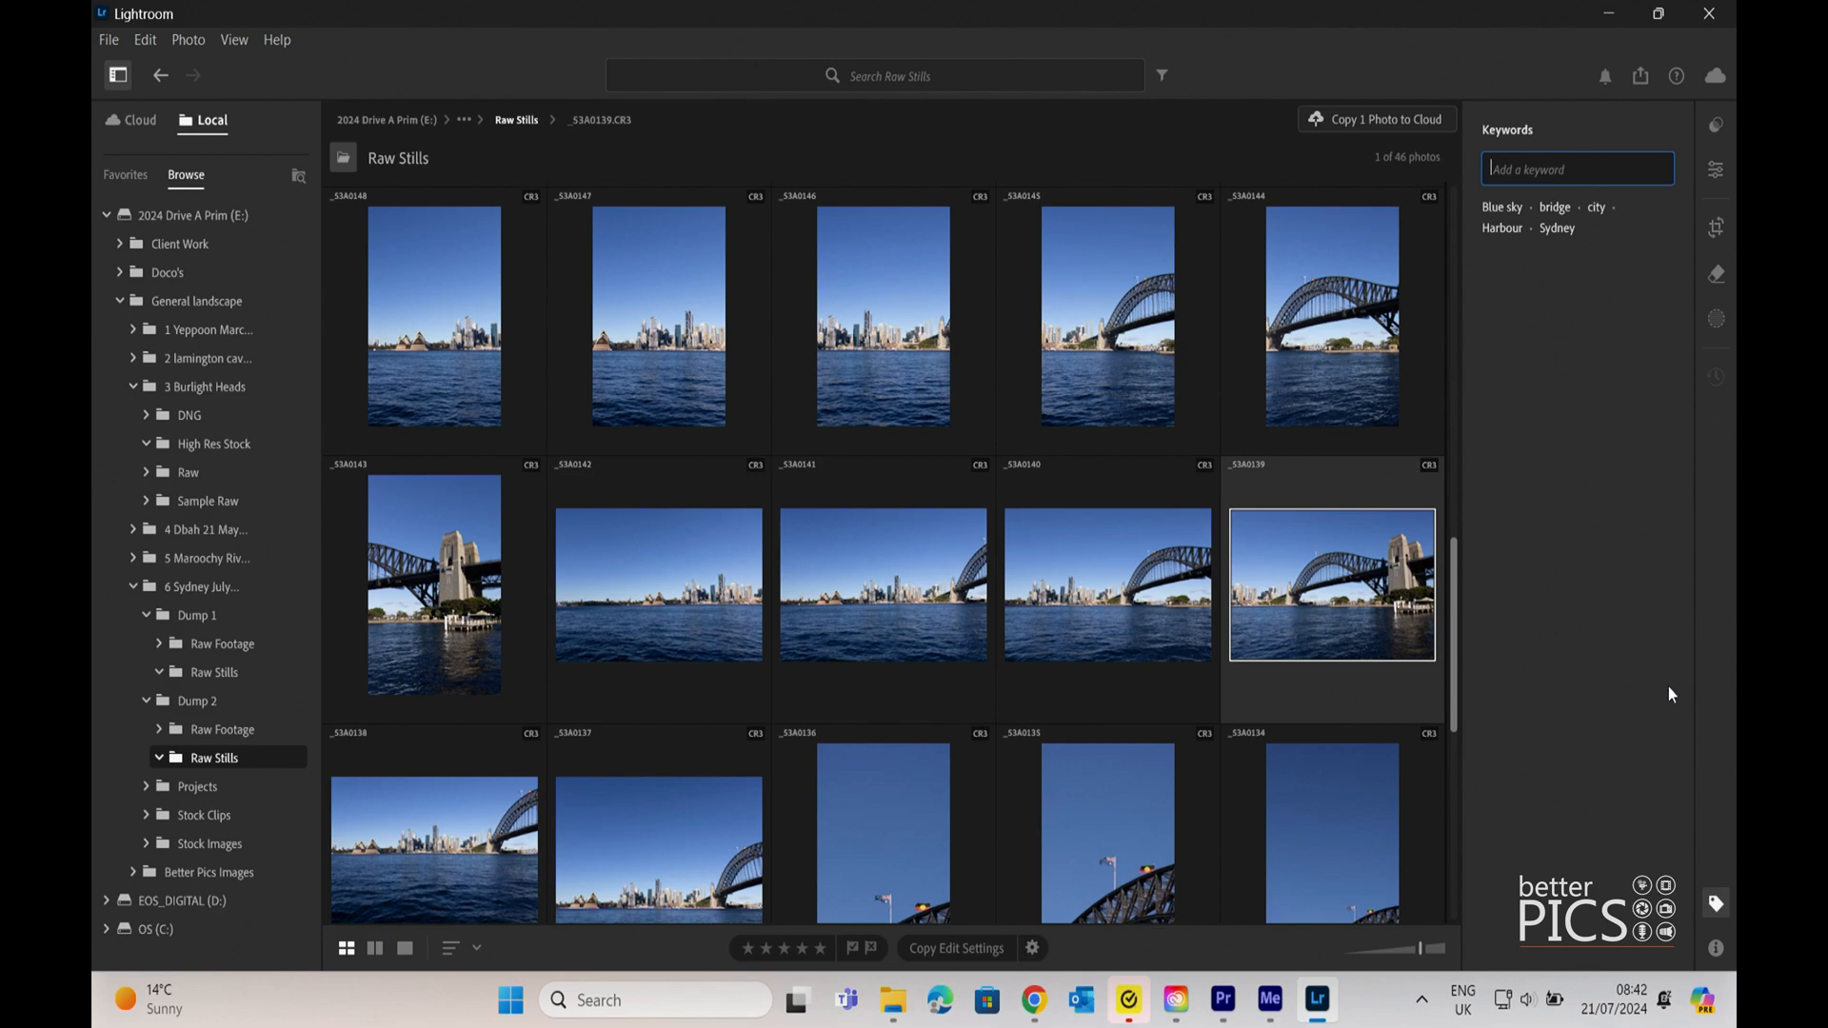
- Open the info of photo _S3A0139 and set its title to "Sydney Harbour Bridge"
left_click(1715, 948)
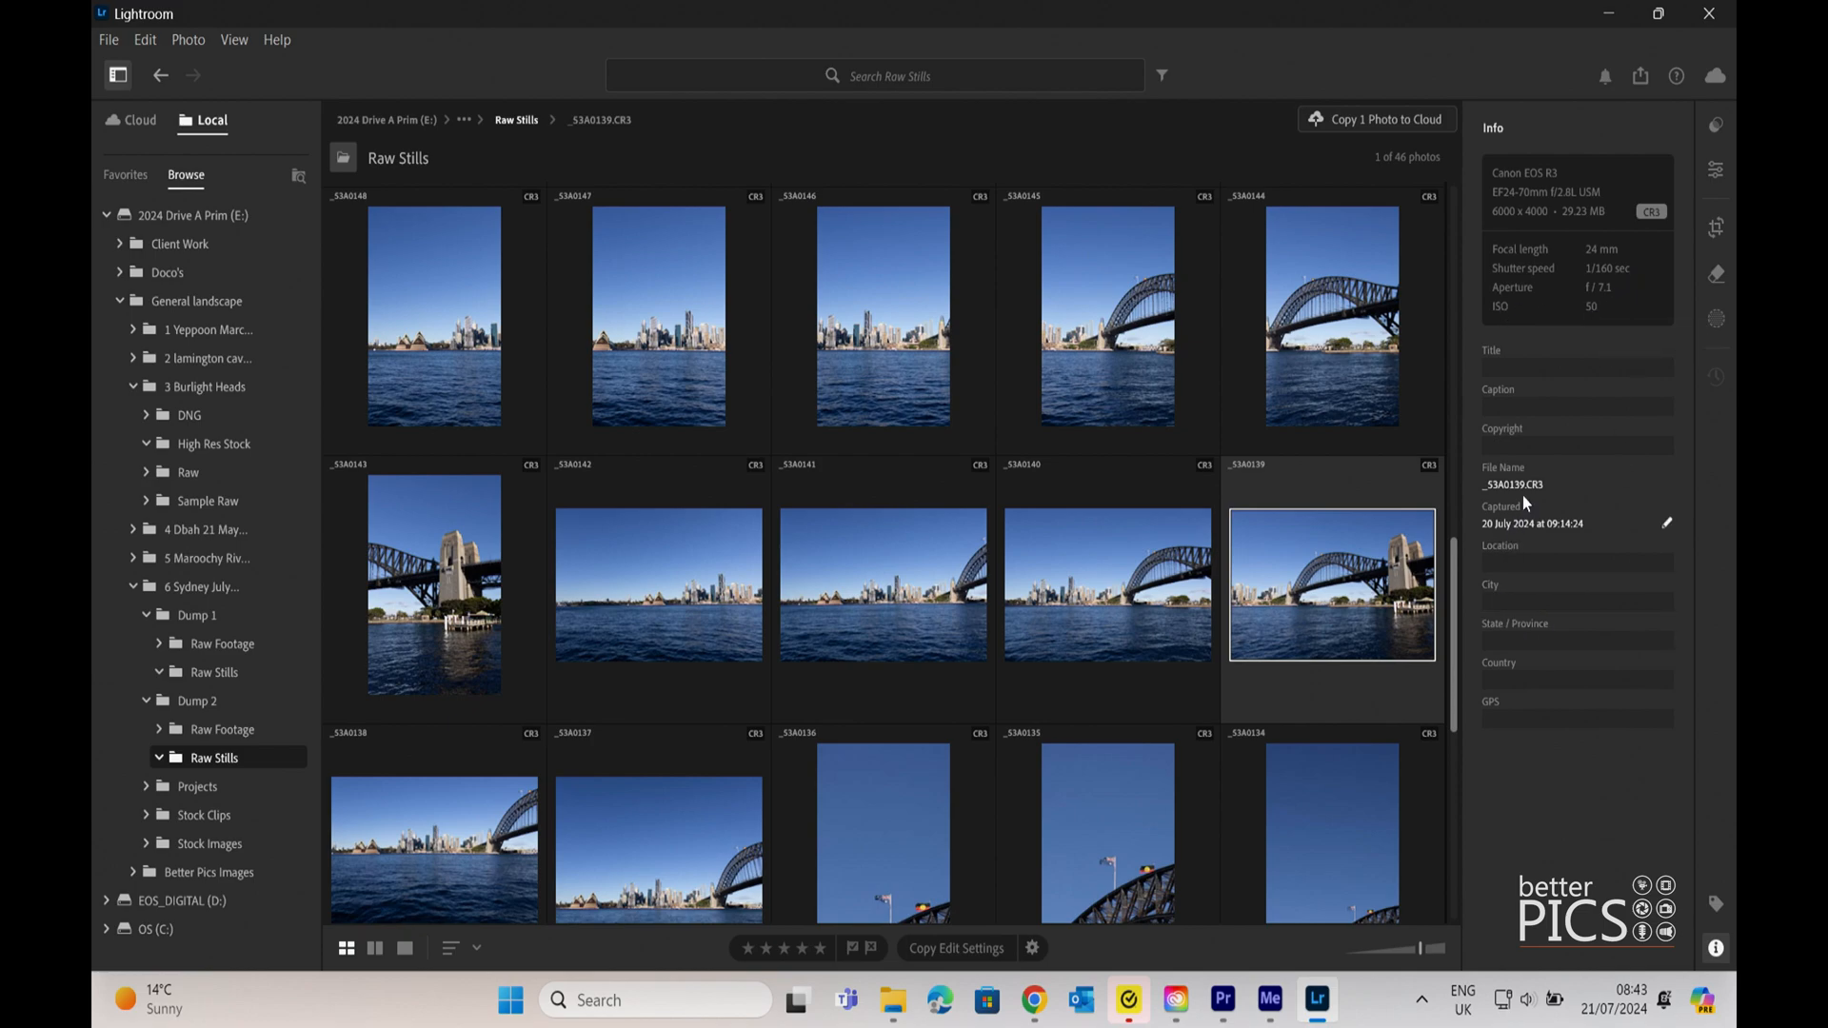
left_click(1542, 376)
type("Sydney Harbour Bridge")
- Copy the title into the caption and extend it to "Sydney Harbour Bridge on a sunny day."
left_click(1599, 407)
left_click_drag(1609, 366, 1461, 364)
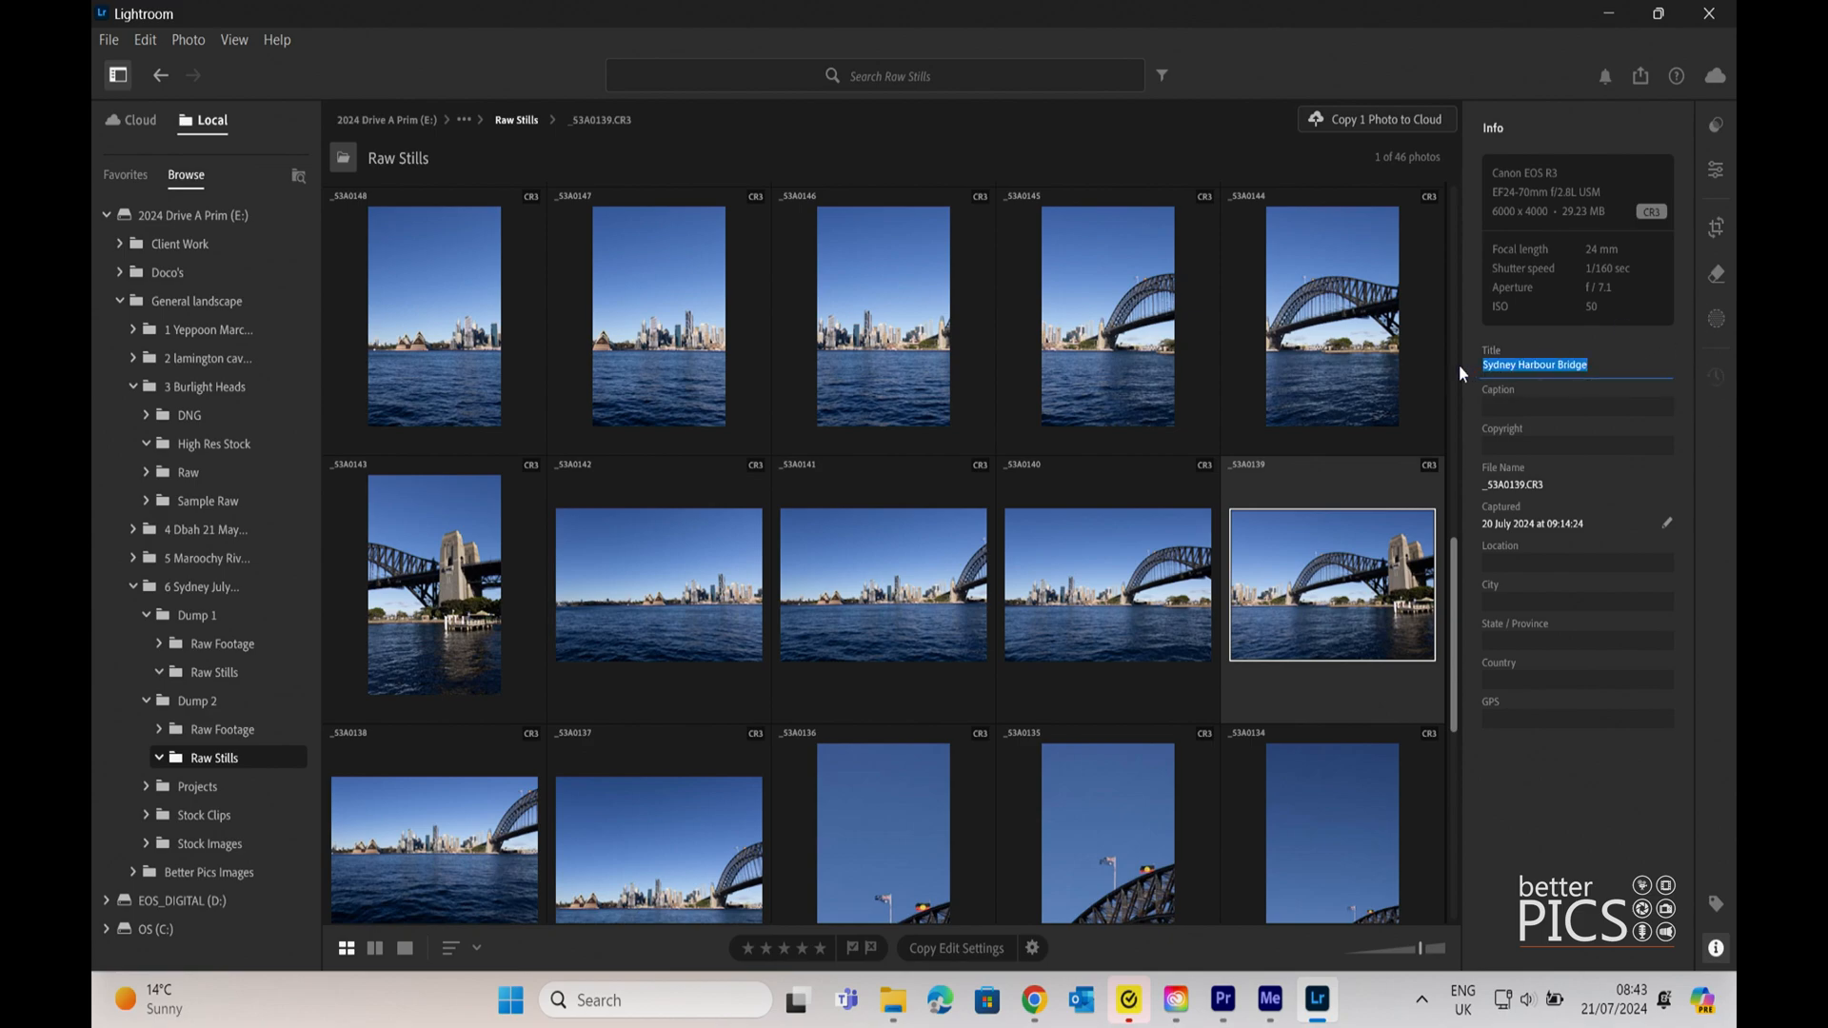
key("ctrl+c")
left_click(1552, 408)
key("ctrl+v")
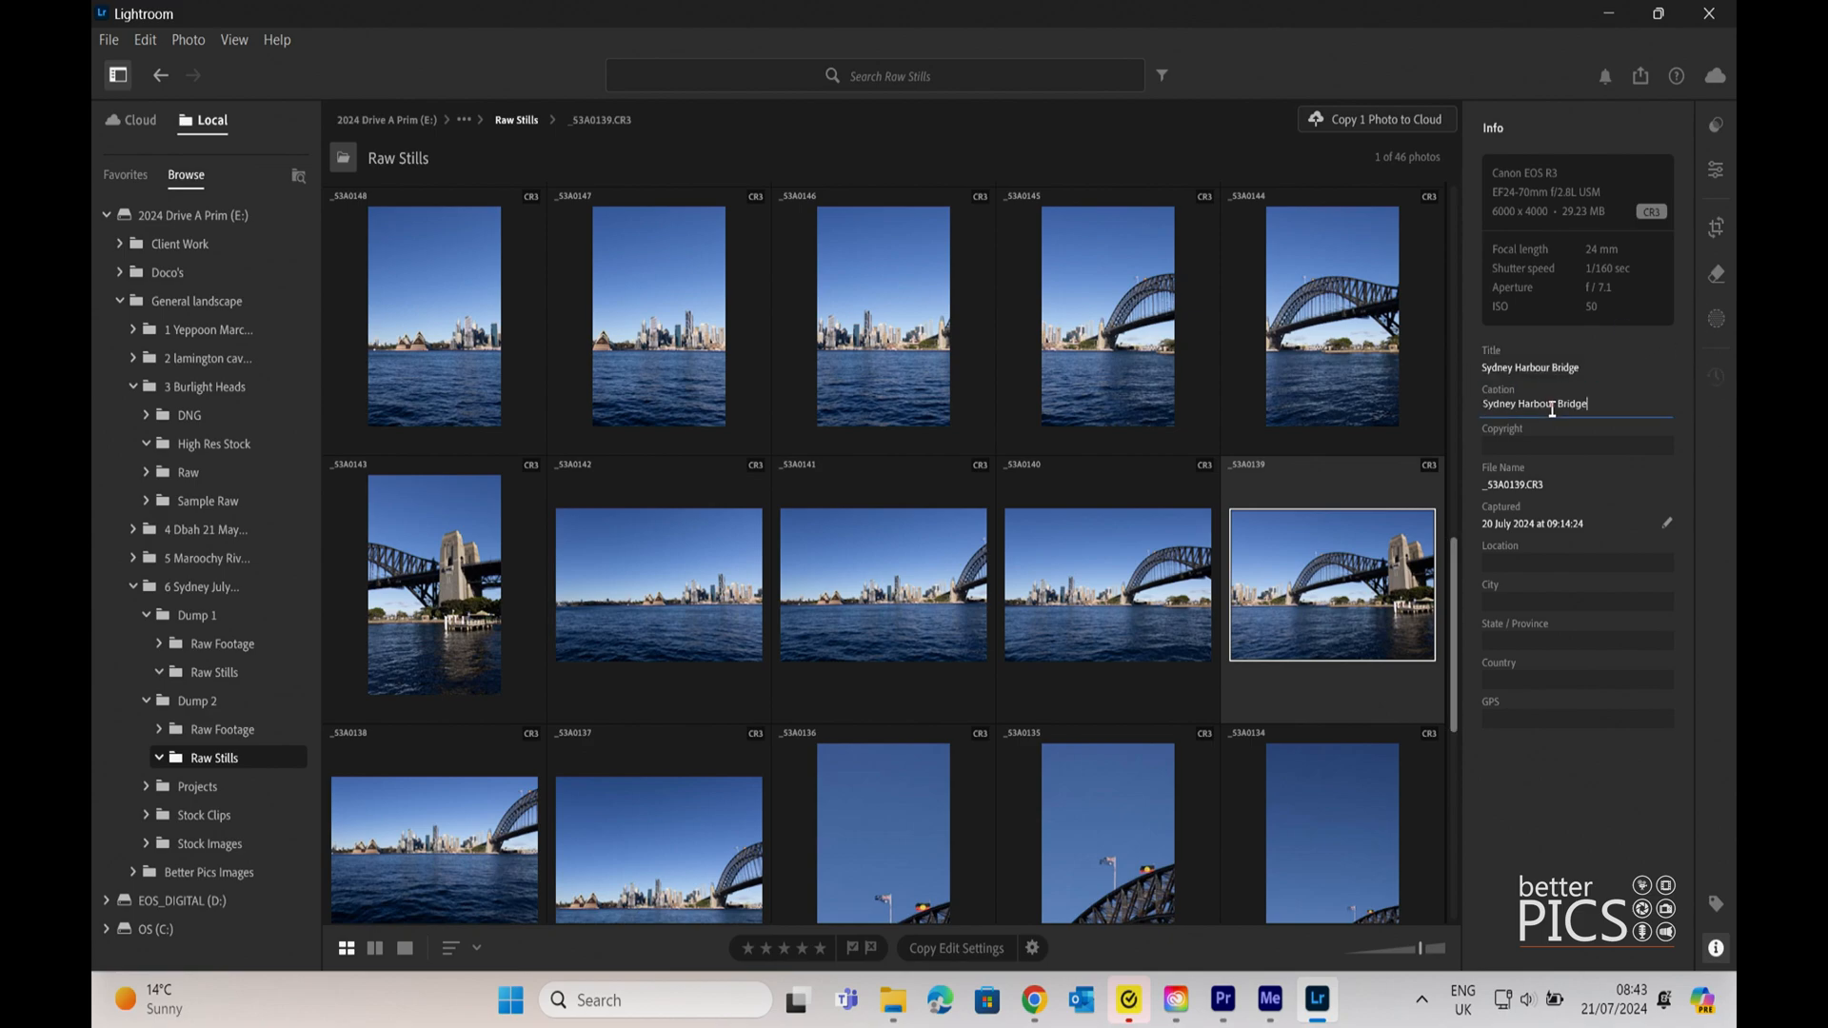
type("on a sunny day.")
left_click(1565, 485)
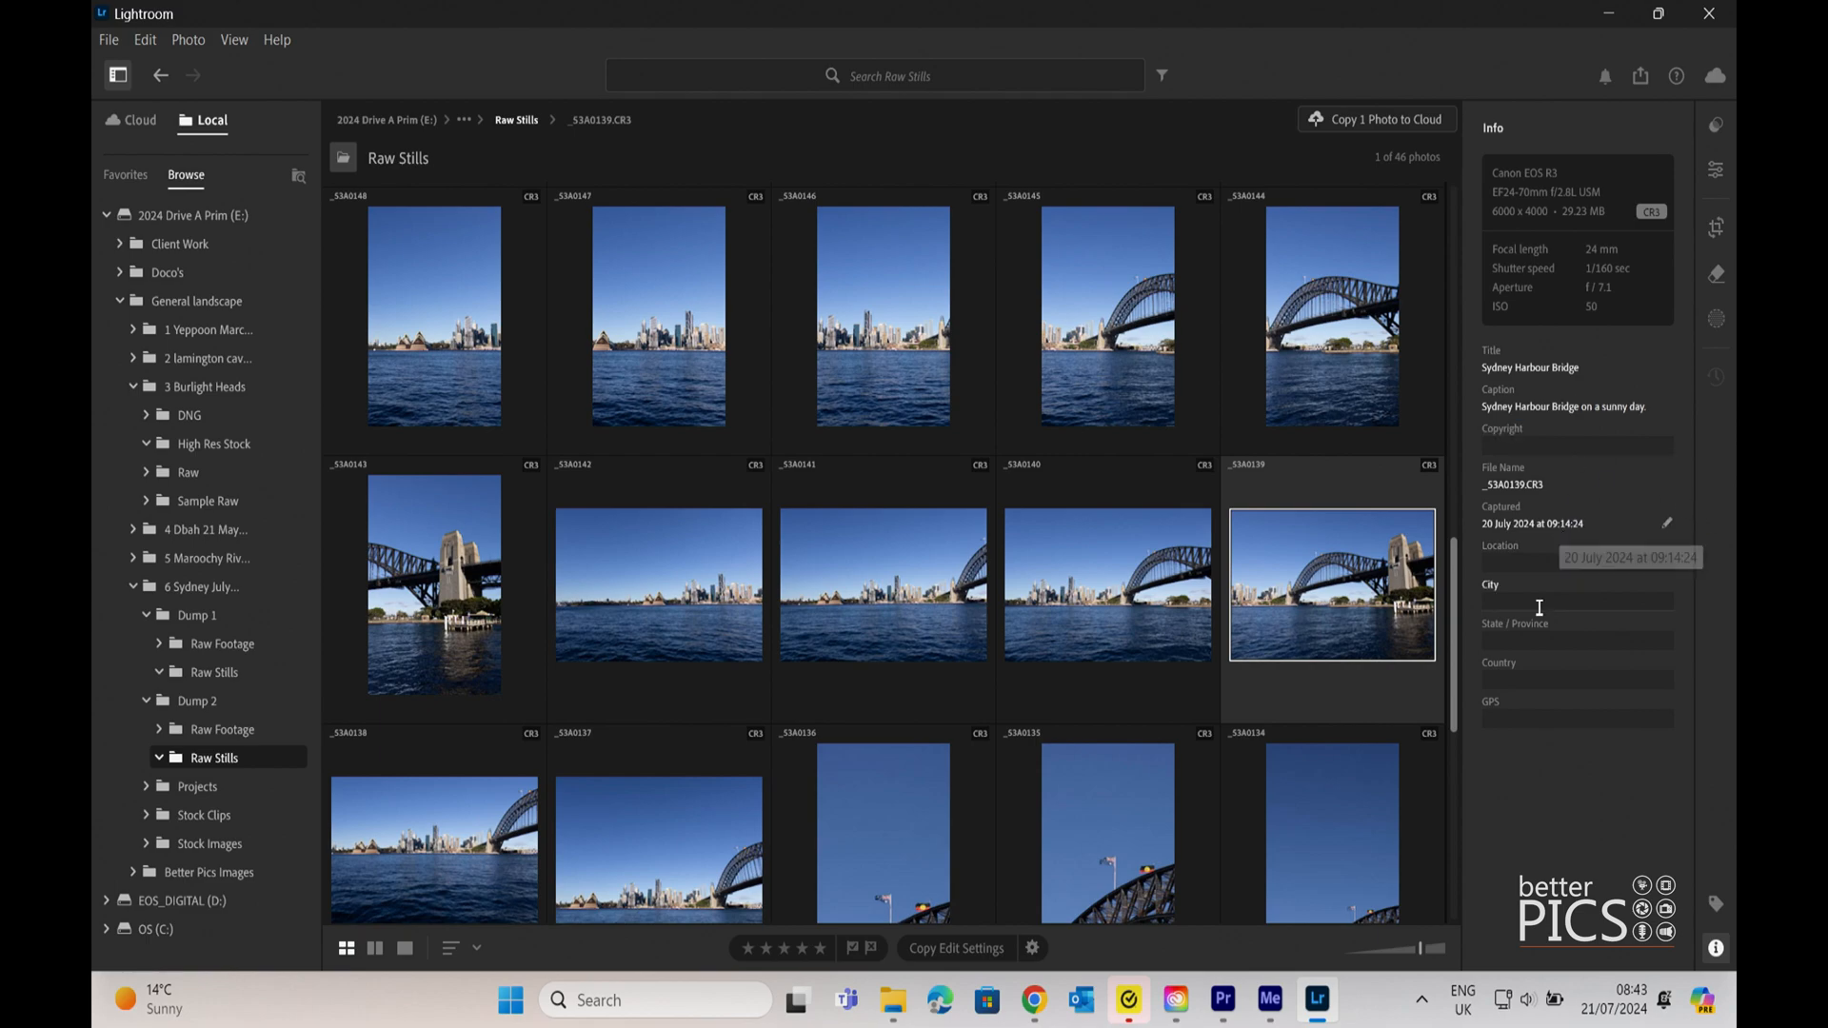
- Fill in the photo's place details: location Sydney Harbour, city Sydney, state New South Wales, country Australia
left_click(1519, 564)
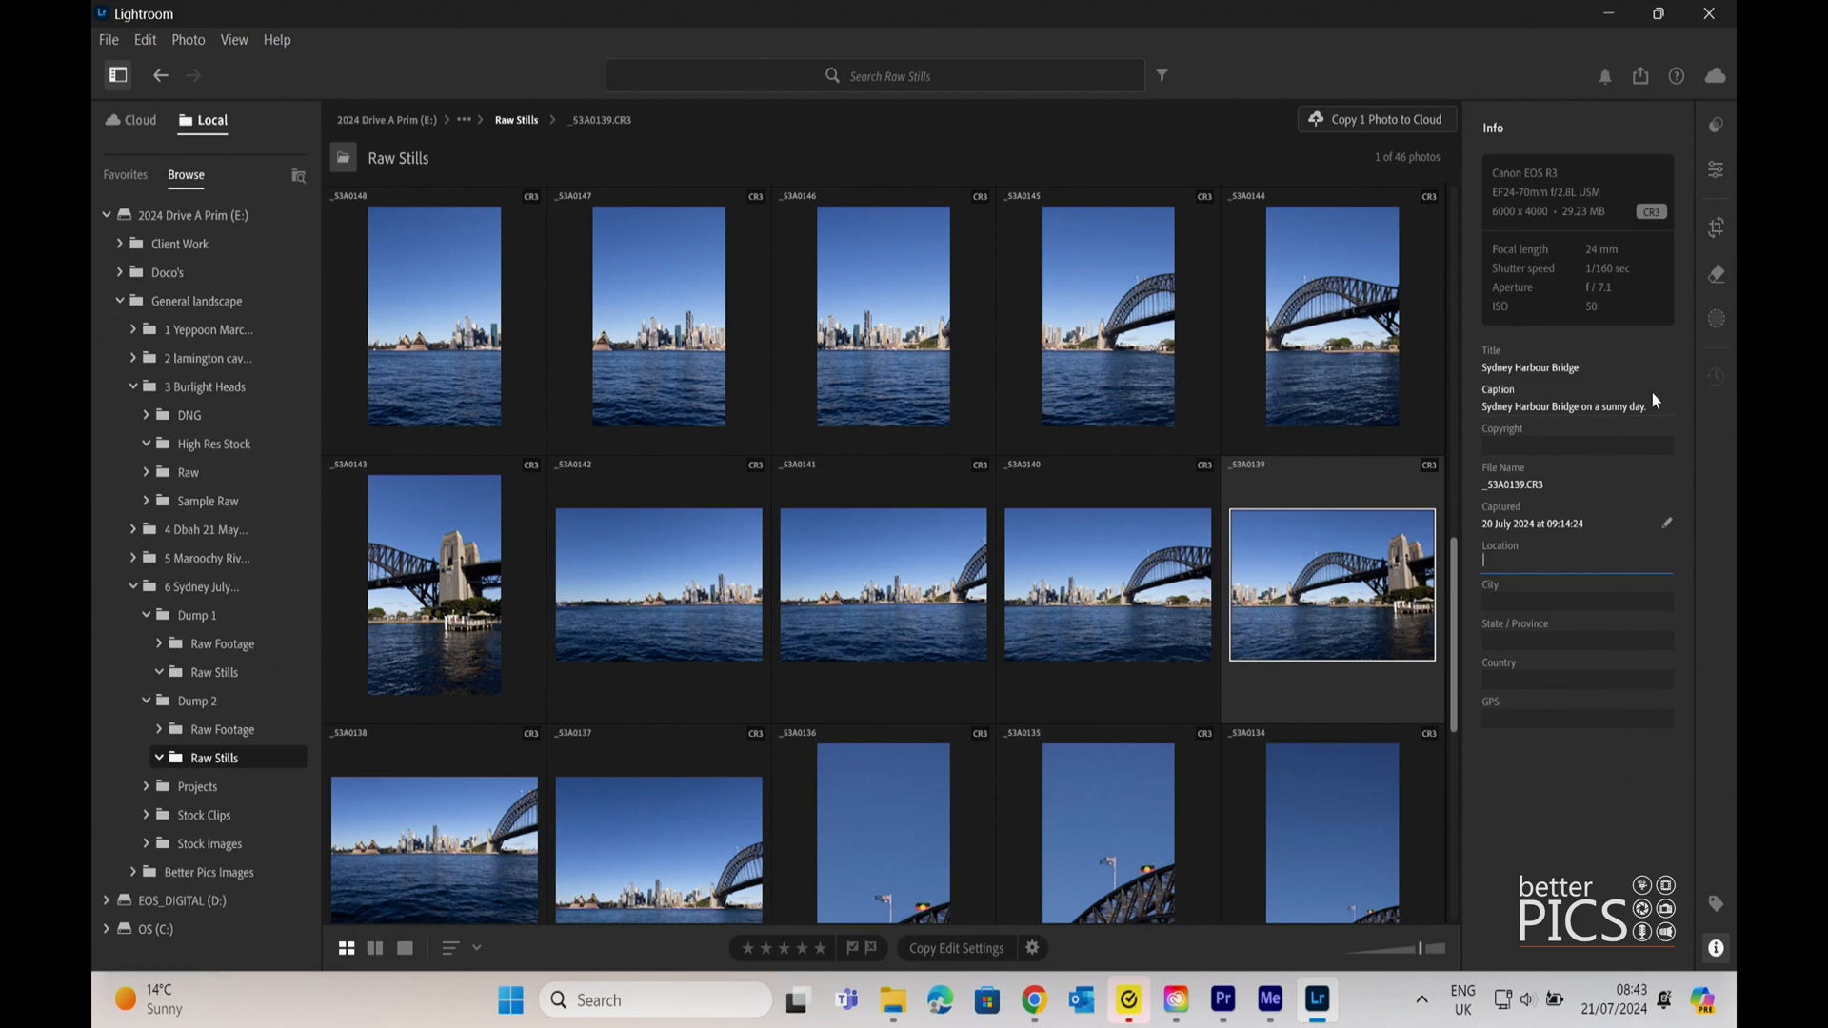
type("Sydney Harbour")
left_click(1554, 602)
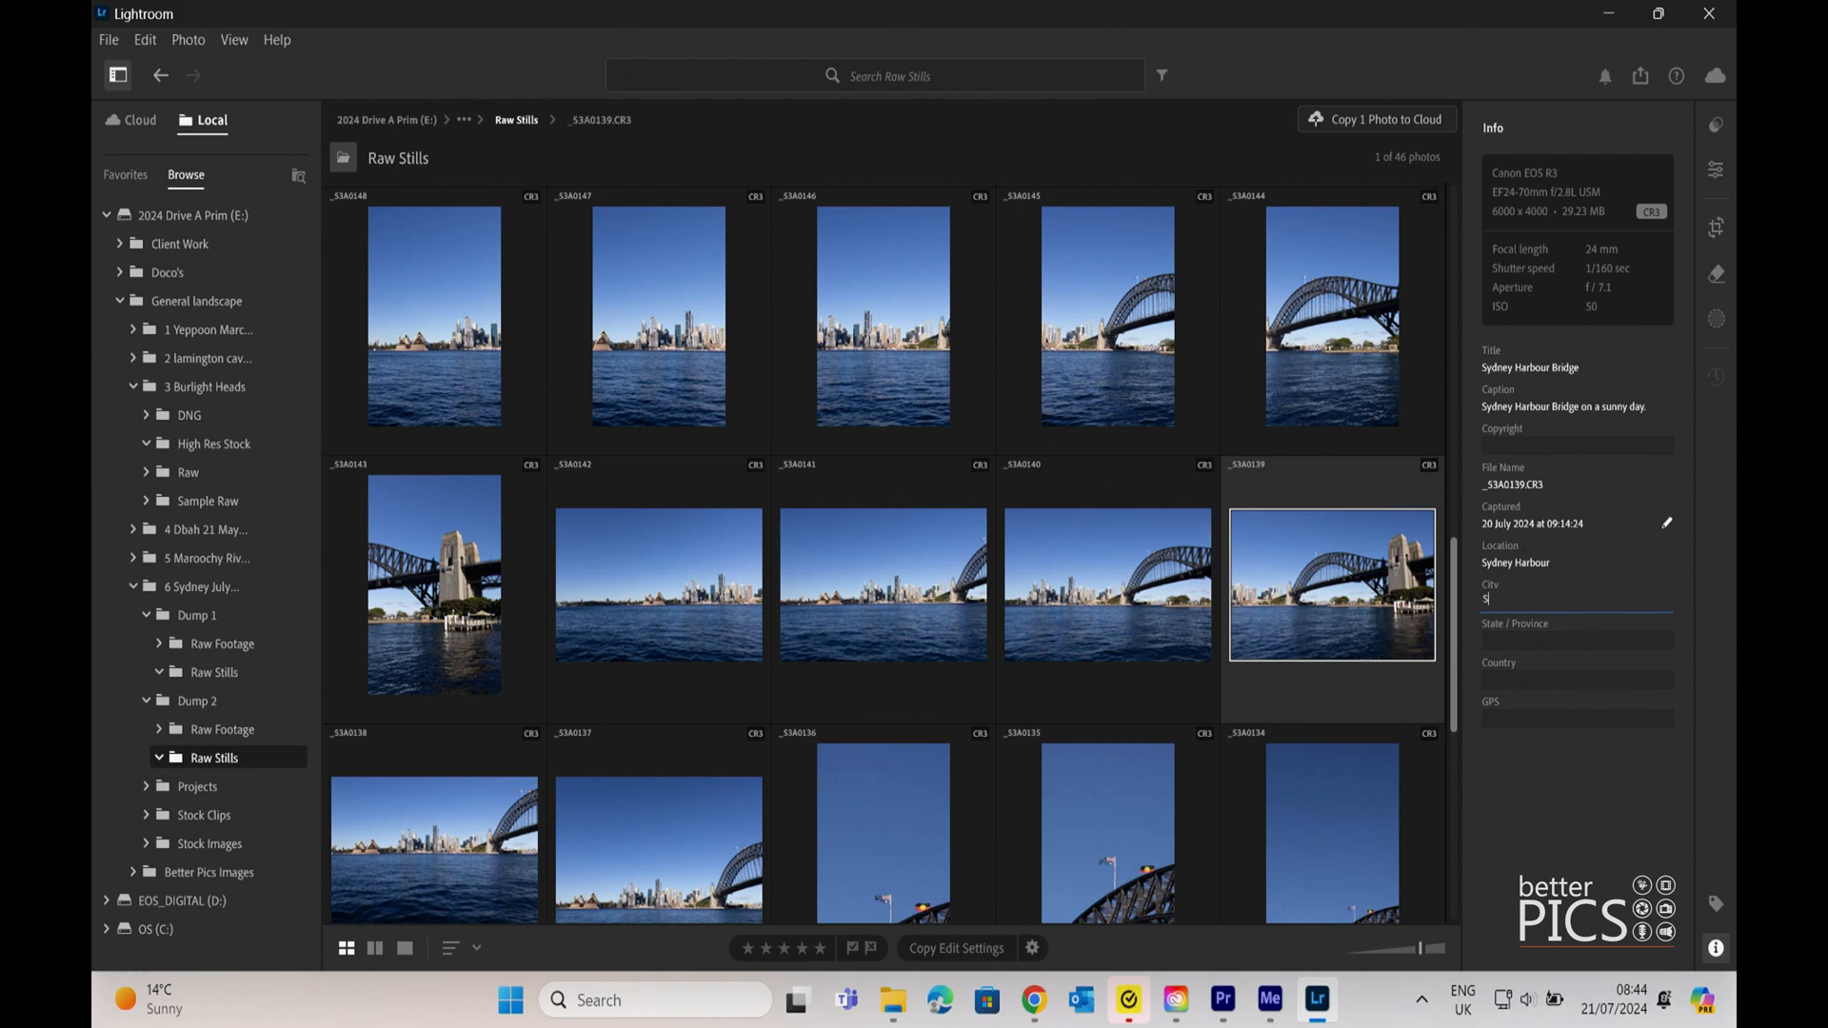
type("Sydney")
left_click(1520, 641)
type("New South Wales")
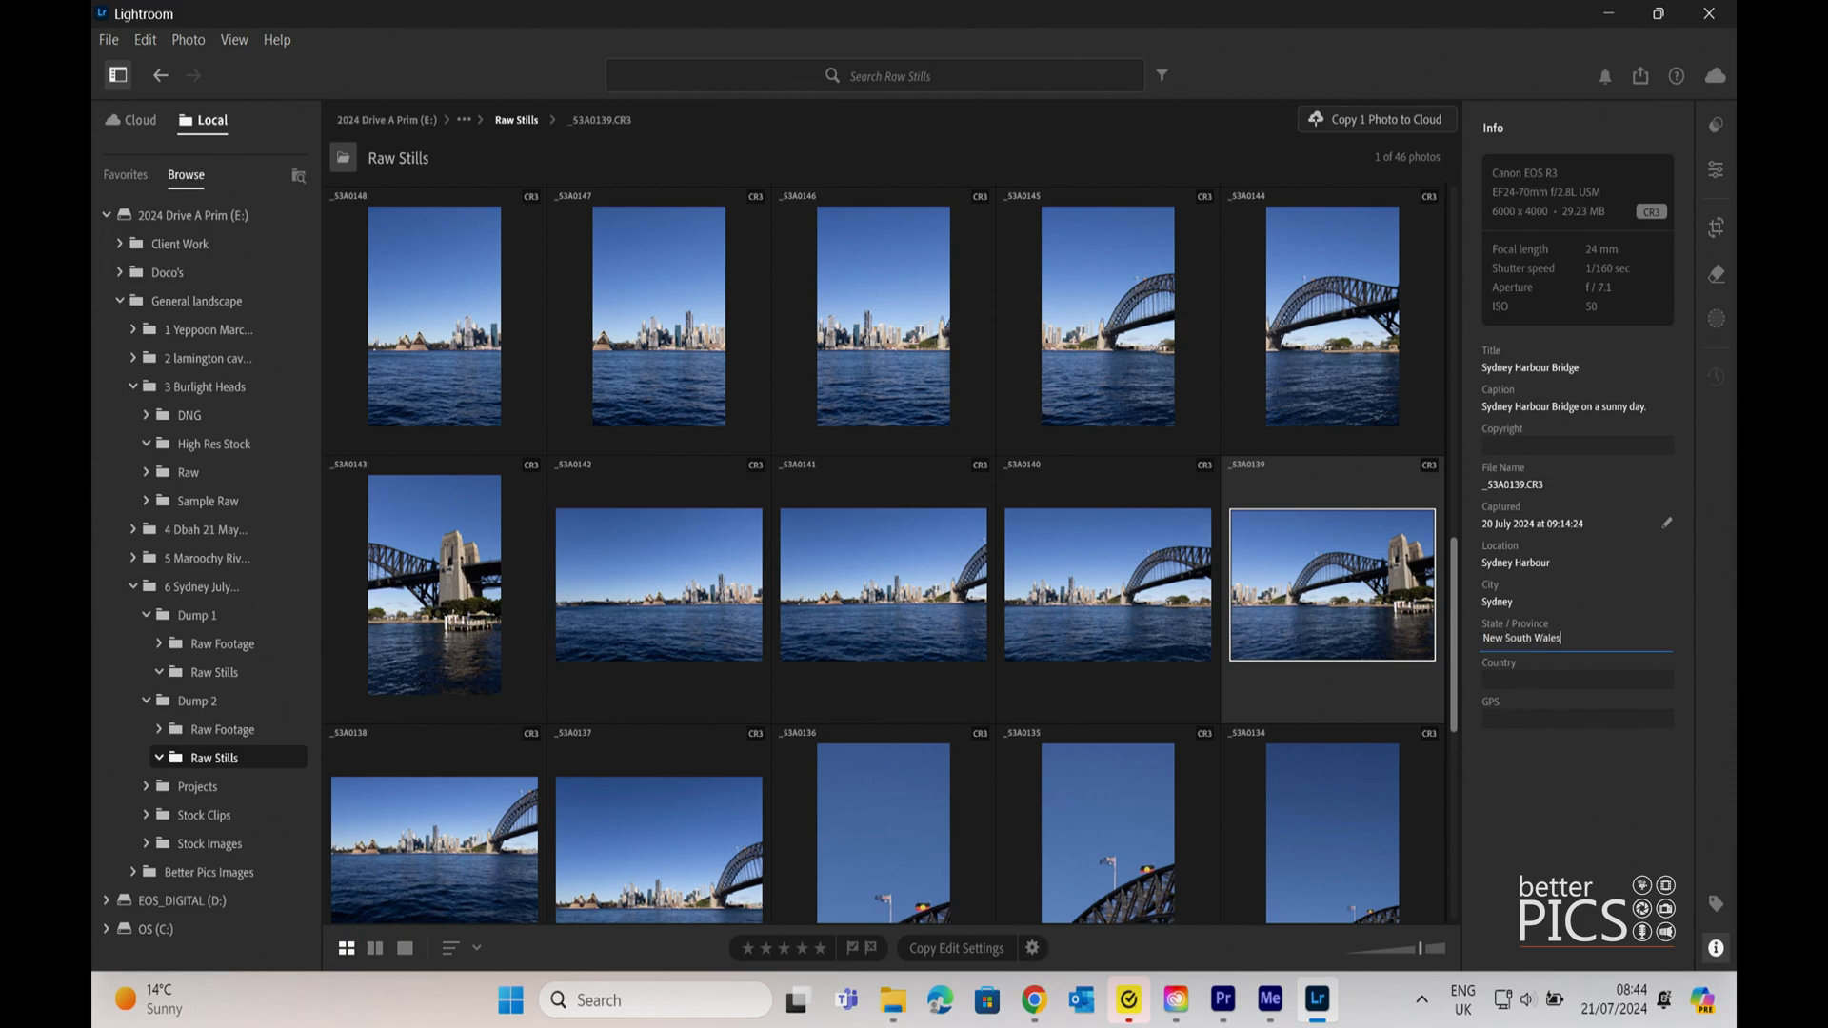
left_click(1539, 681)
type("Australia")
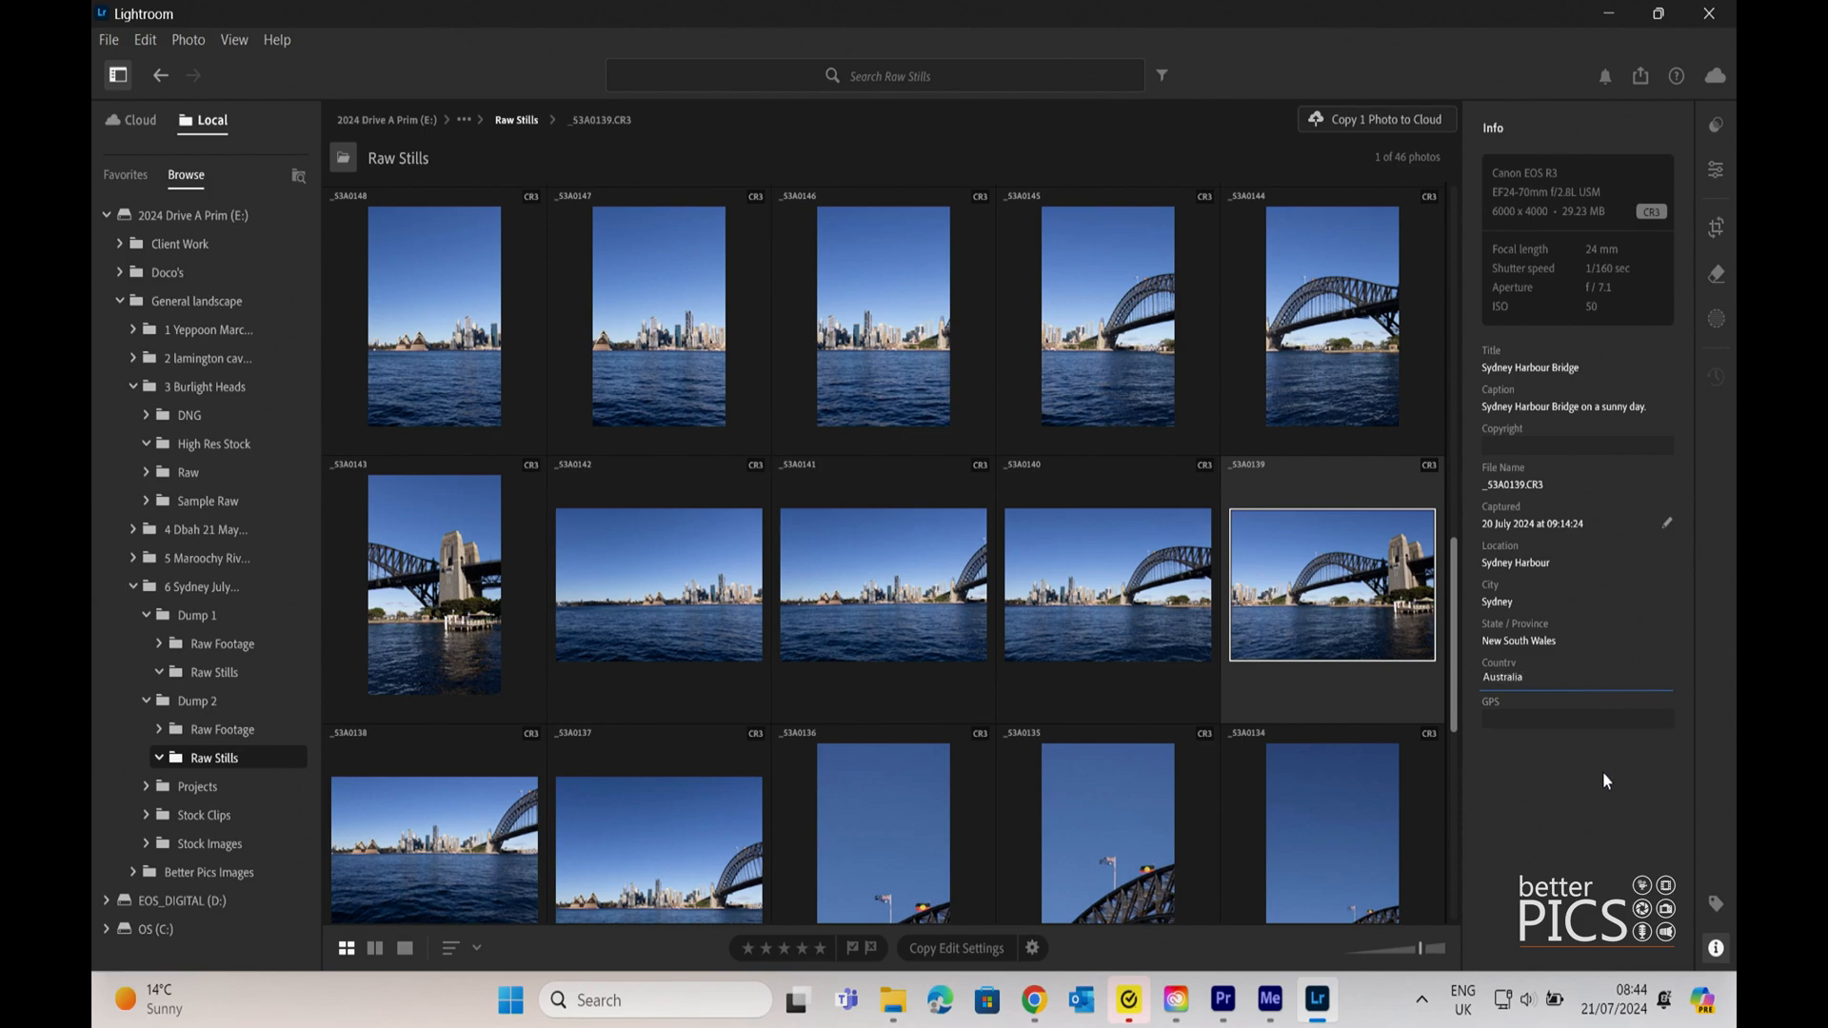
left_click(1582, 727)
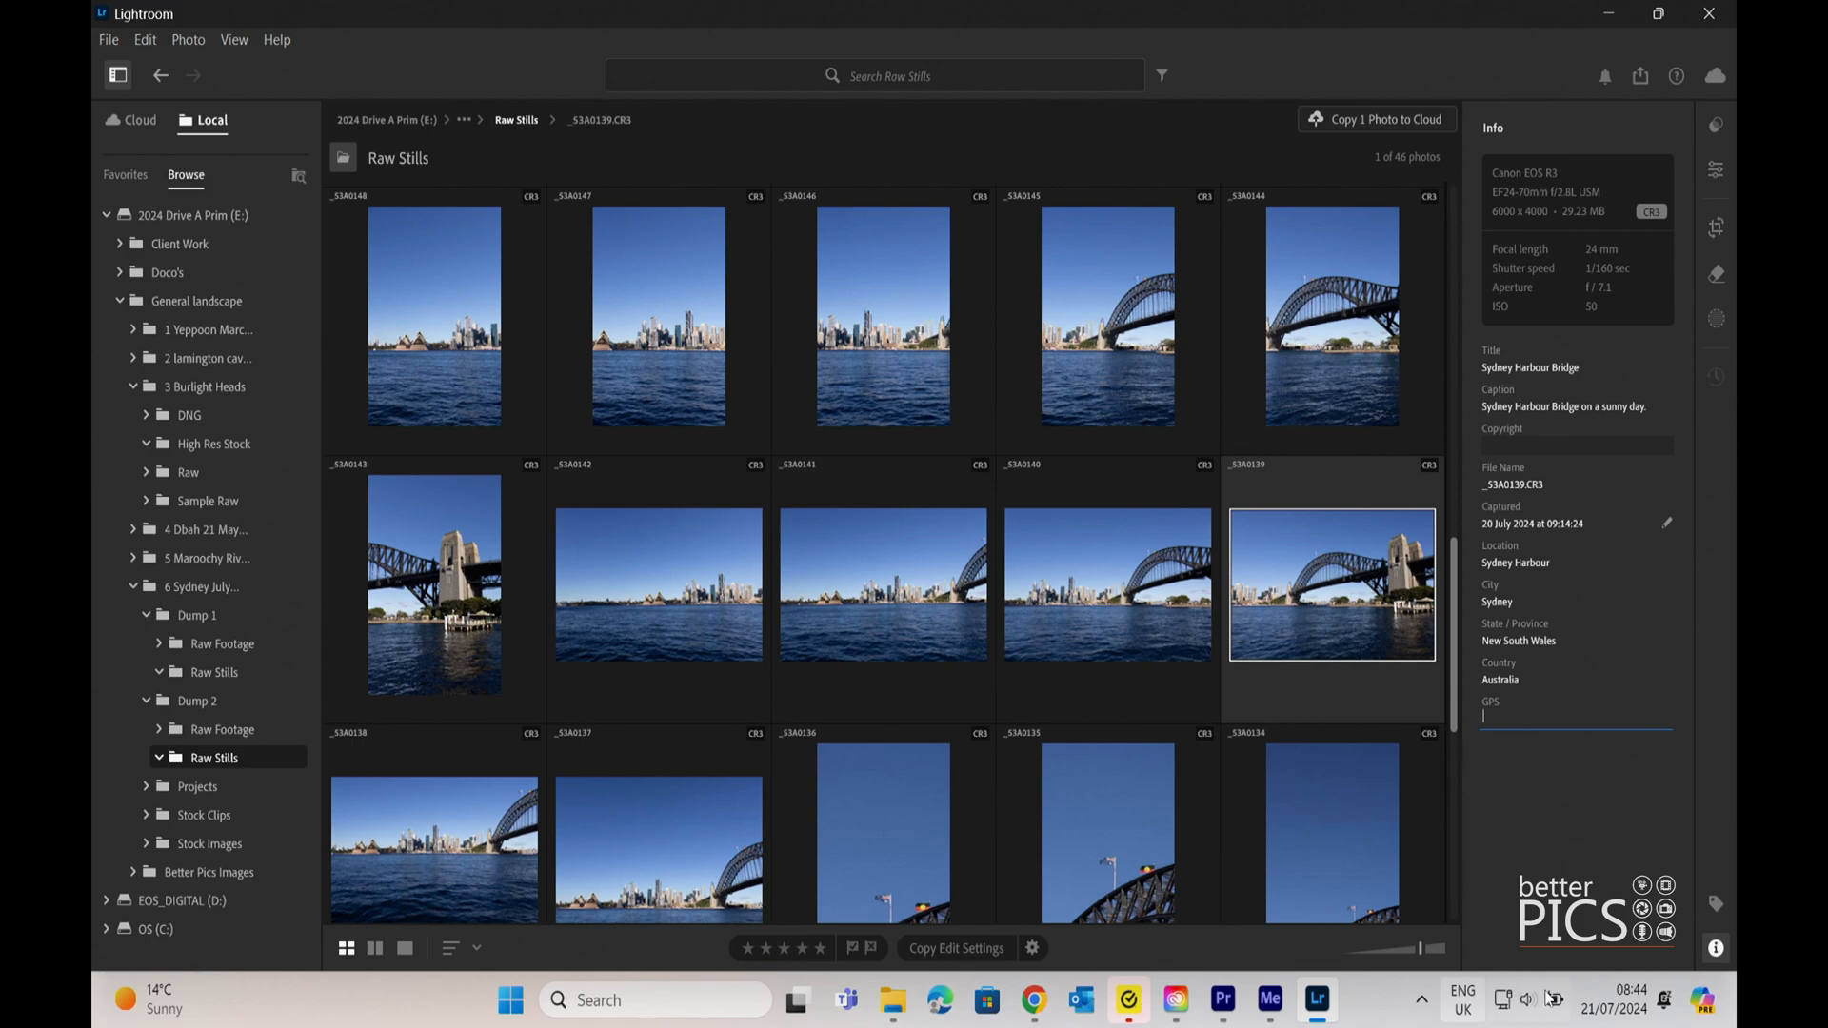
- Review the keywords and info of photo _S3A0139, and compare them with those of the five photos _S3A0144 to _S3A0148 selected together
left_click(1716, 902)
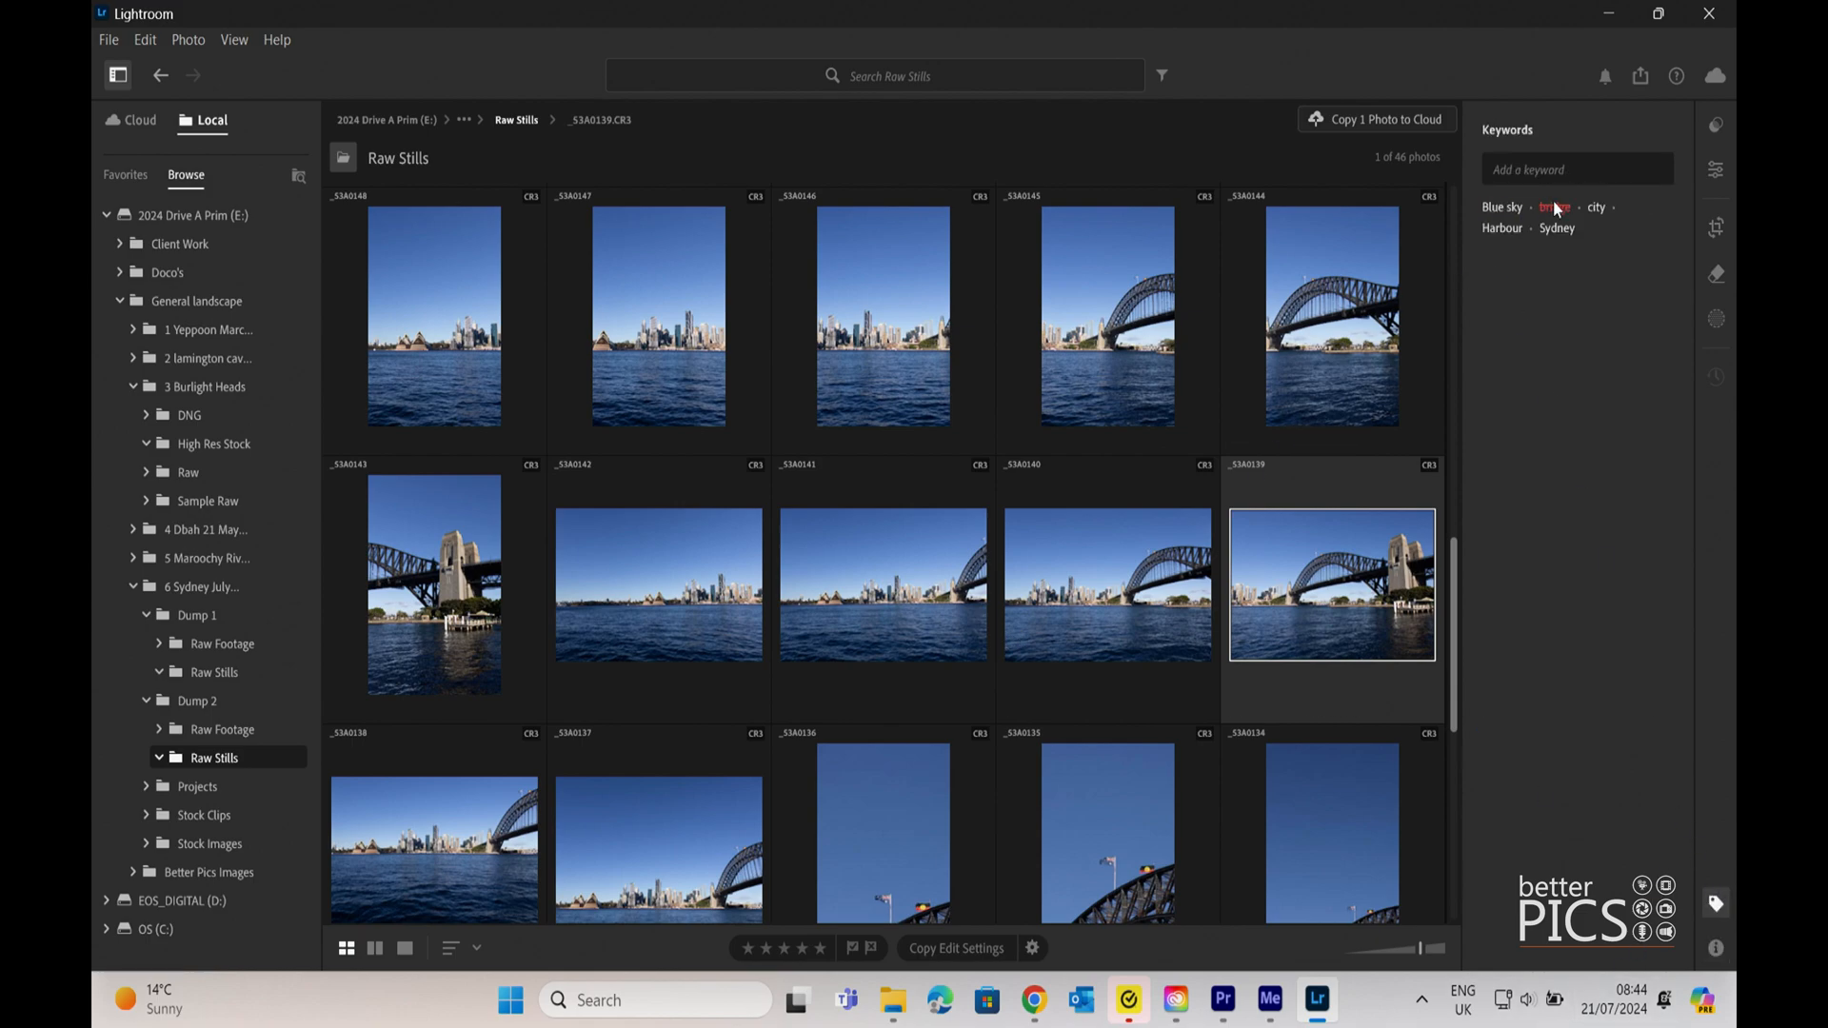
left_click(1715, 948)
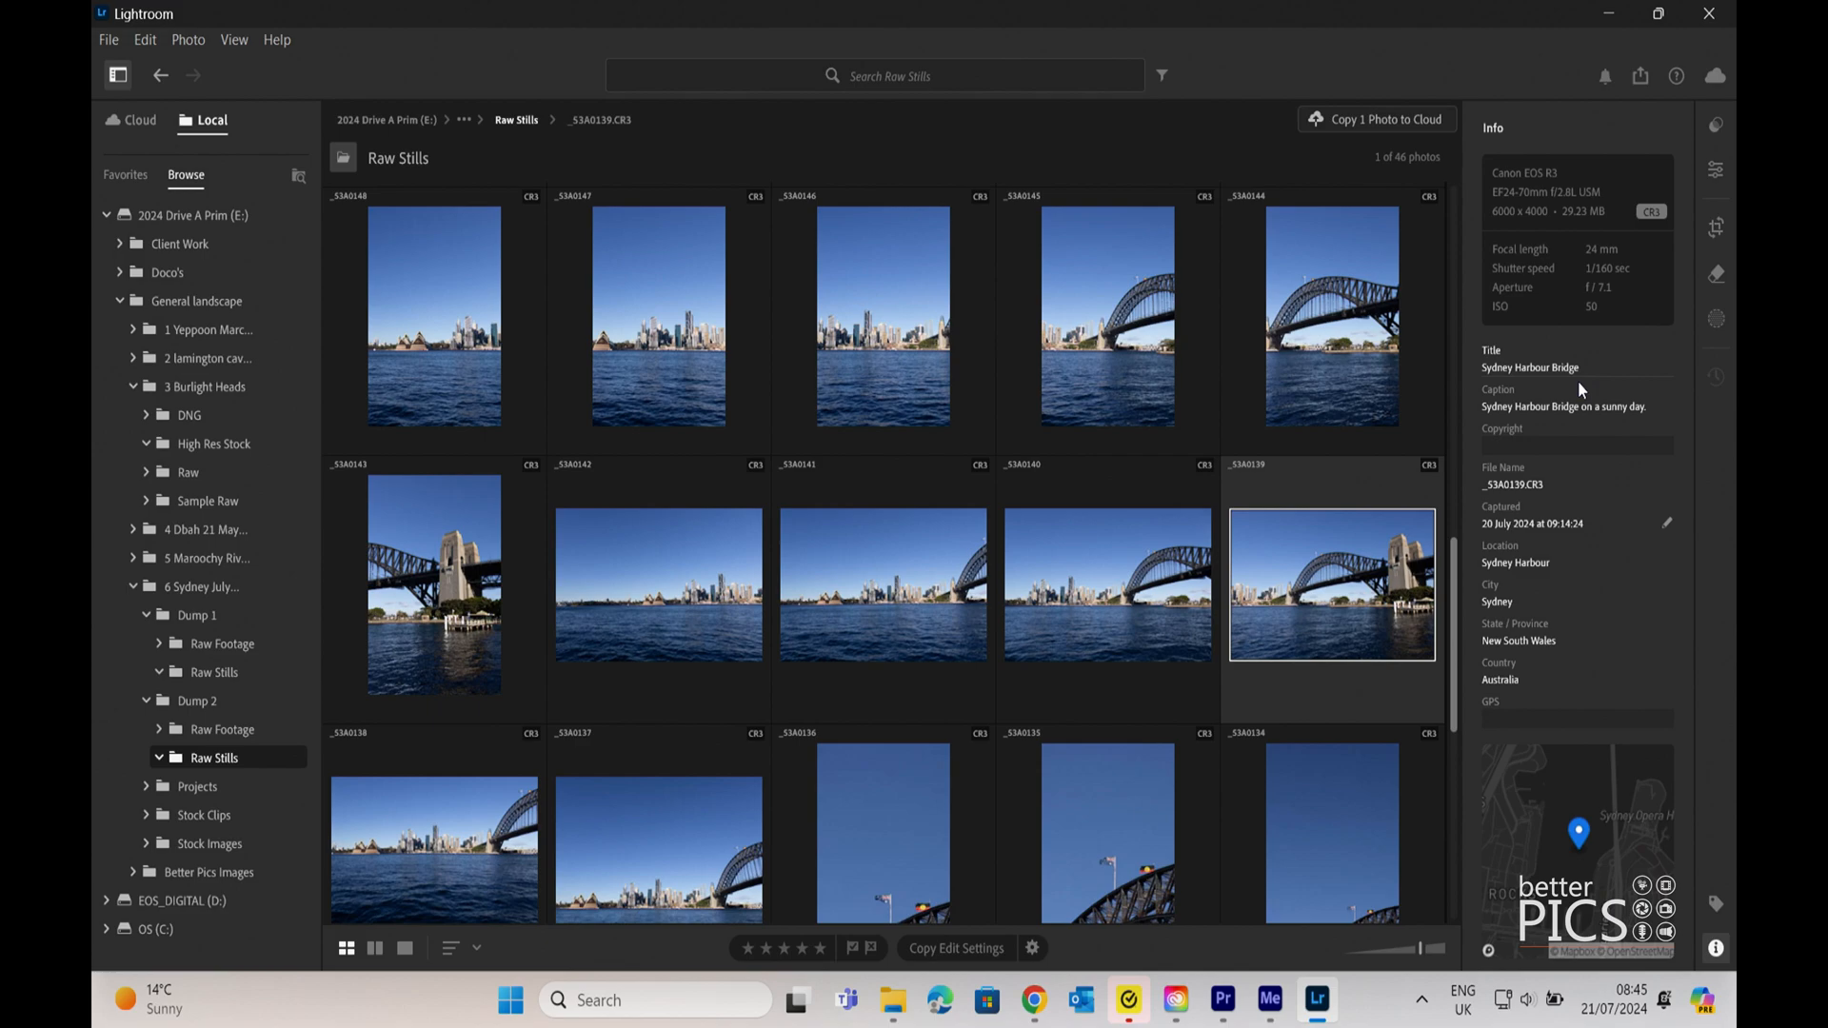
left_click(1350, 318)
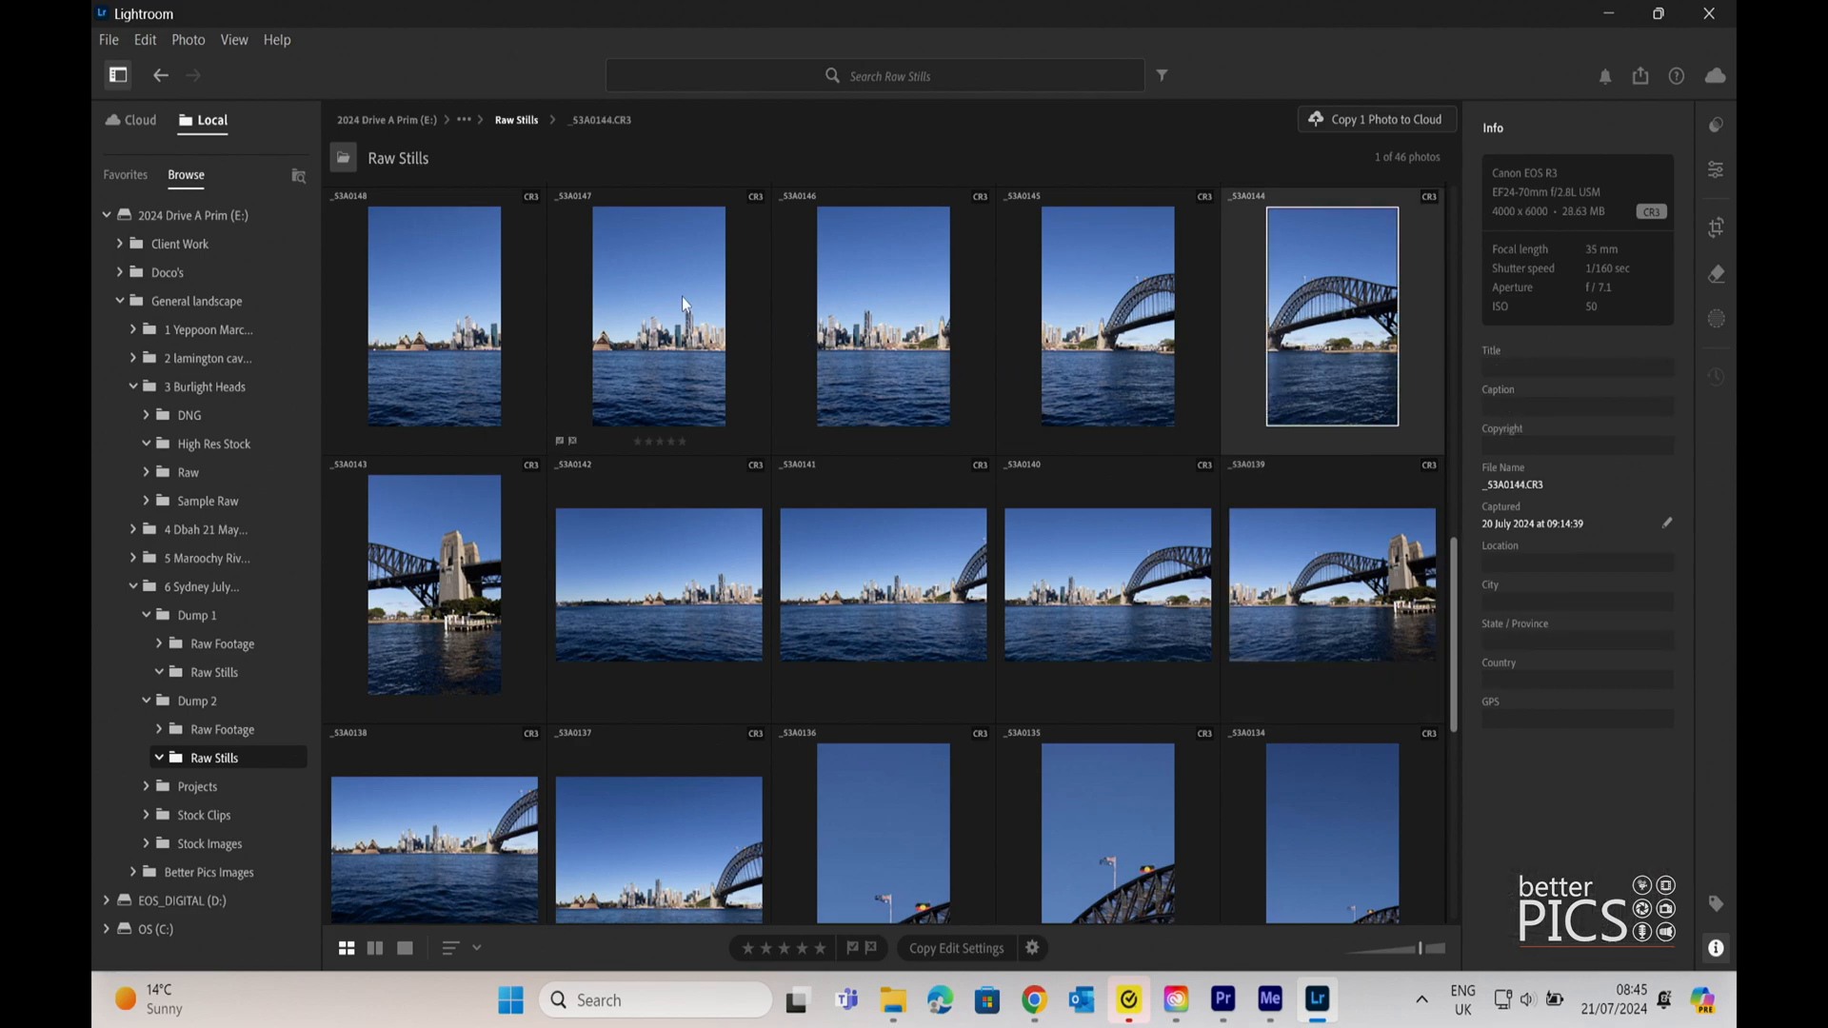
left_click(395, 290, "shift")
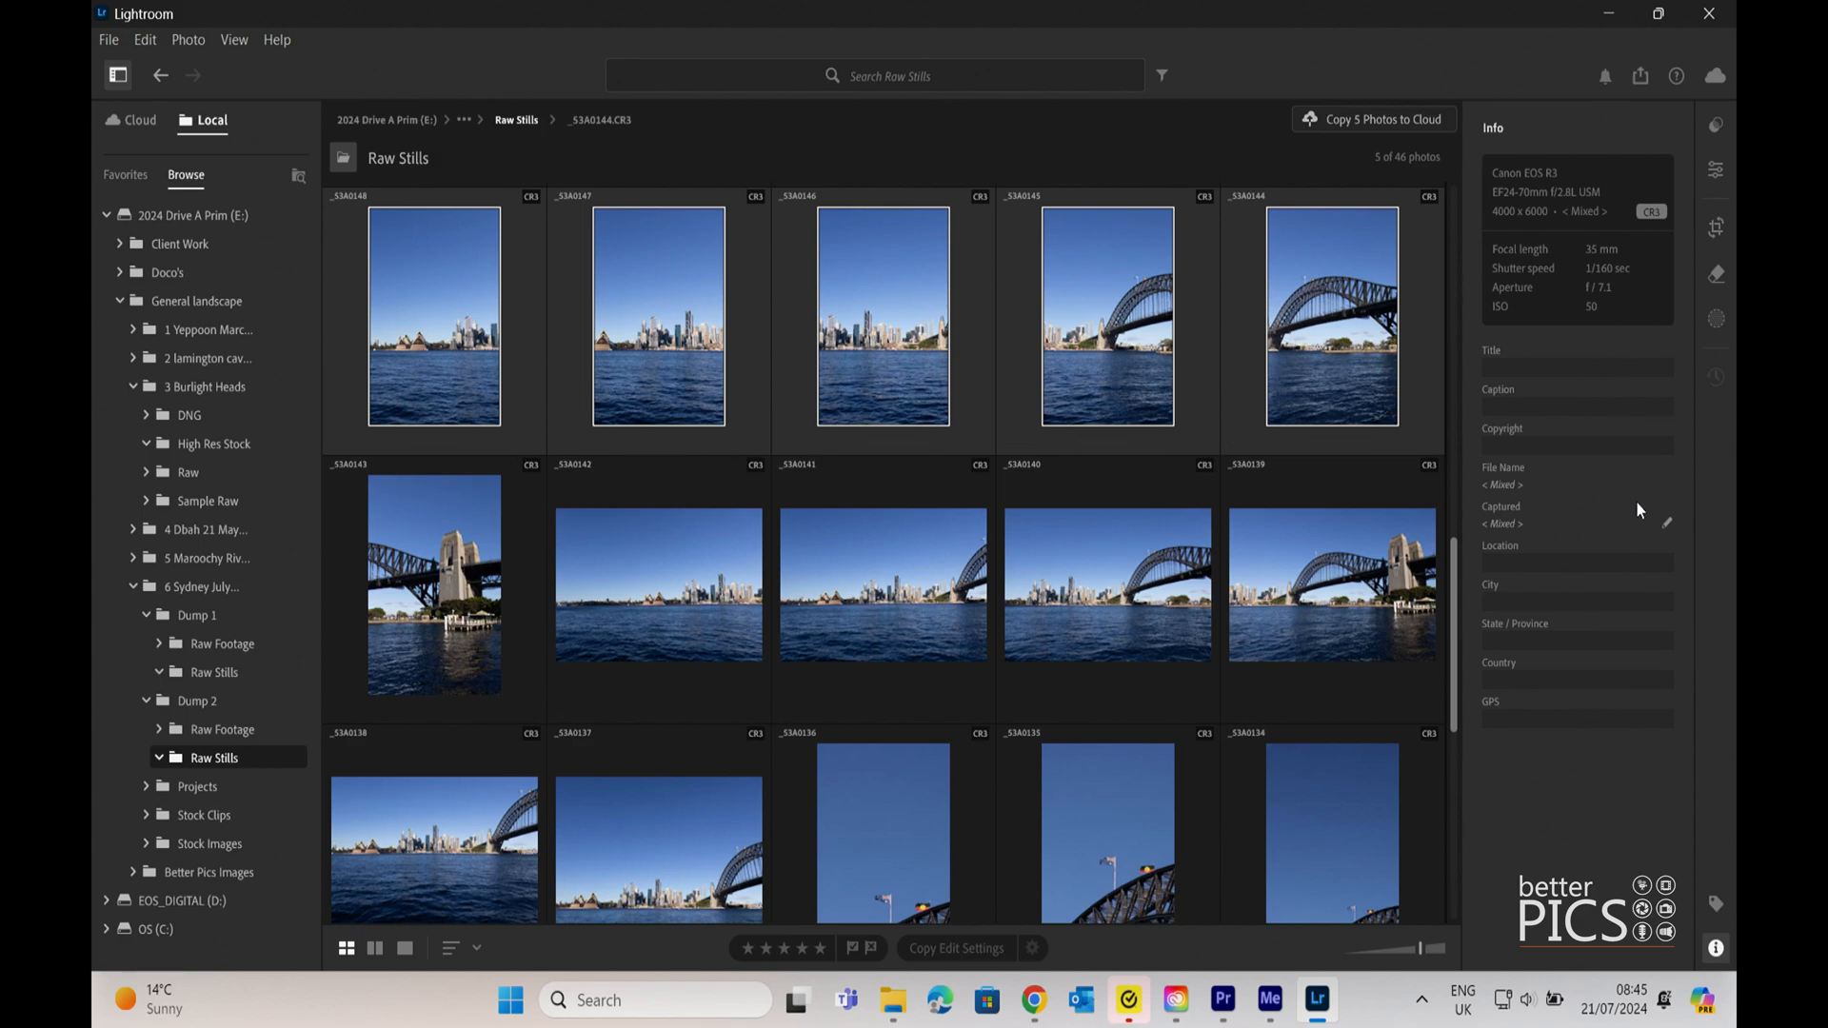
left_click(1715, 903)
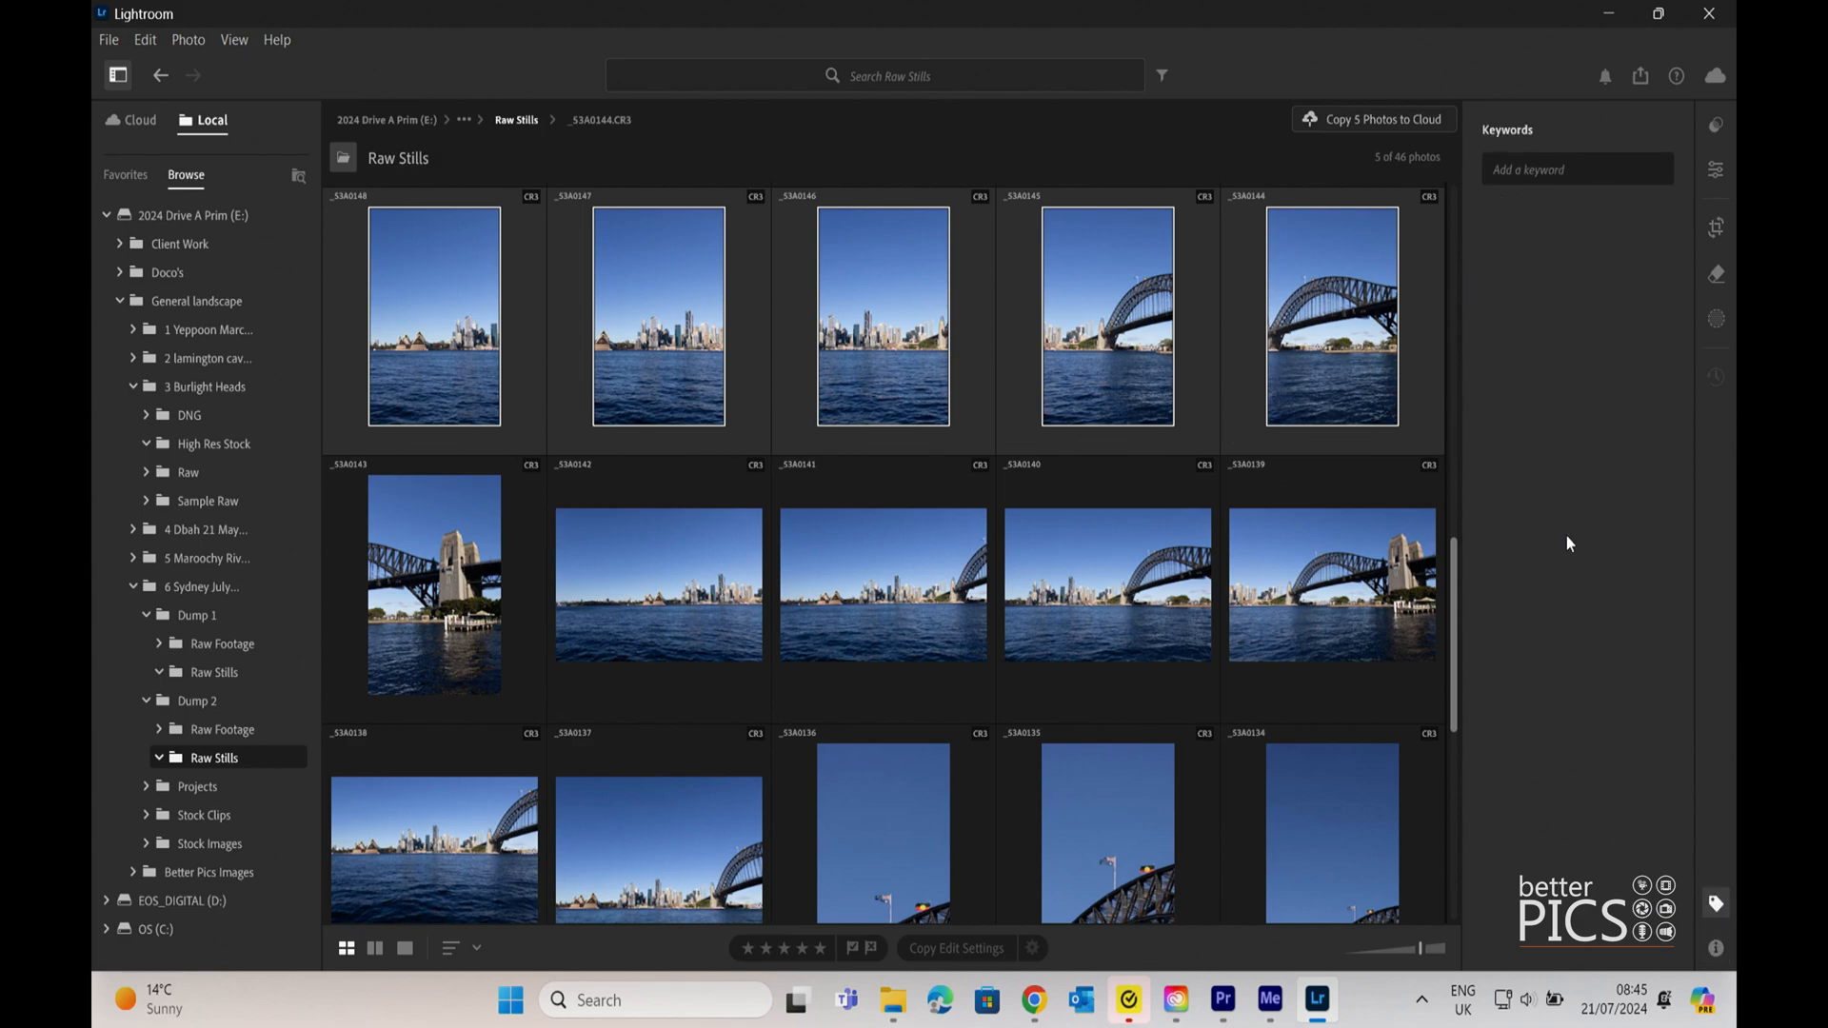
left_click(1716, 948)
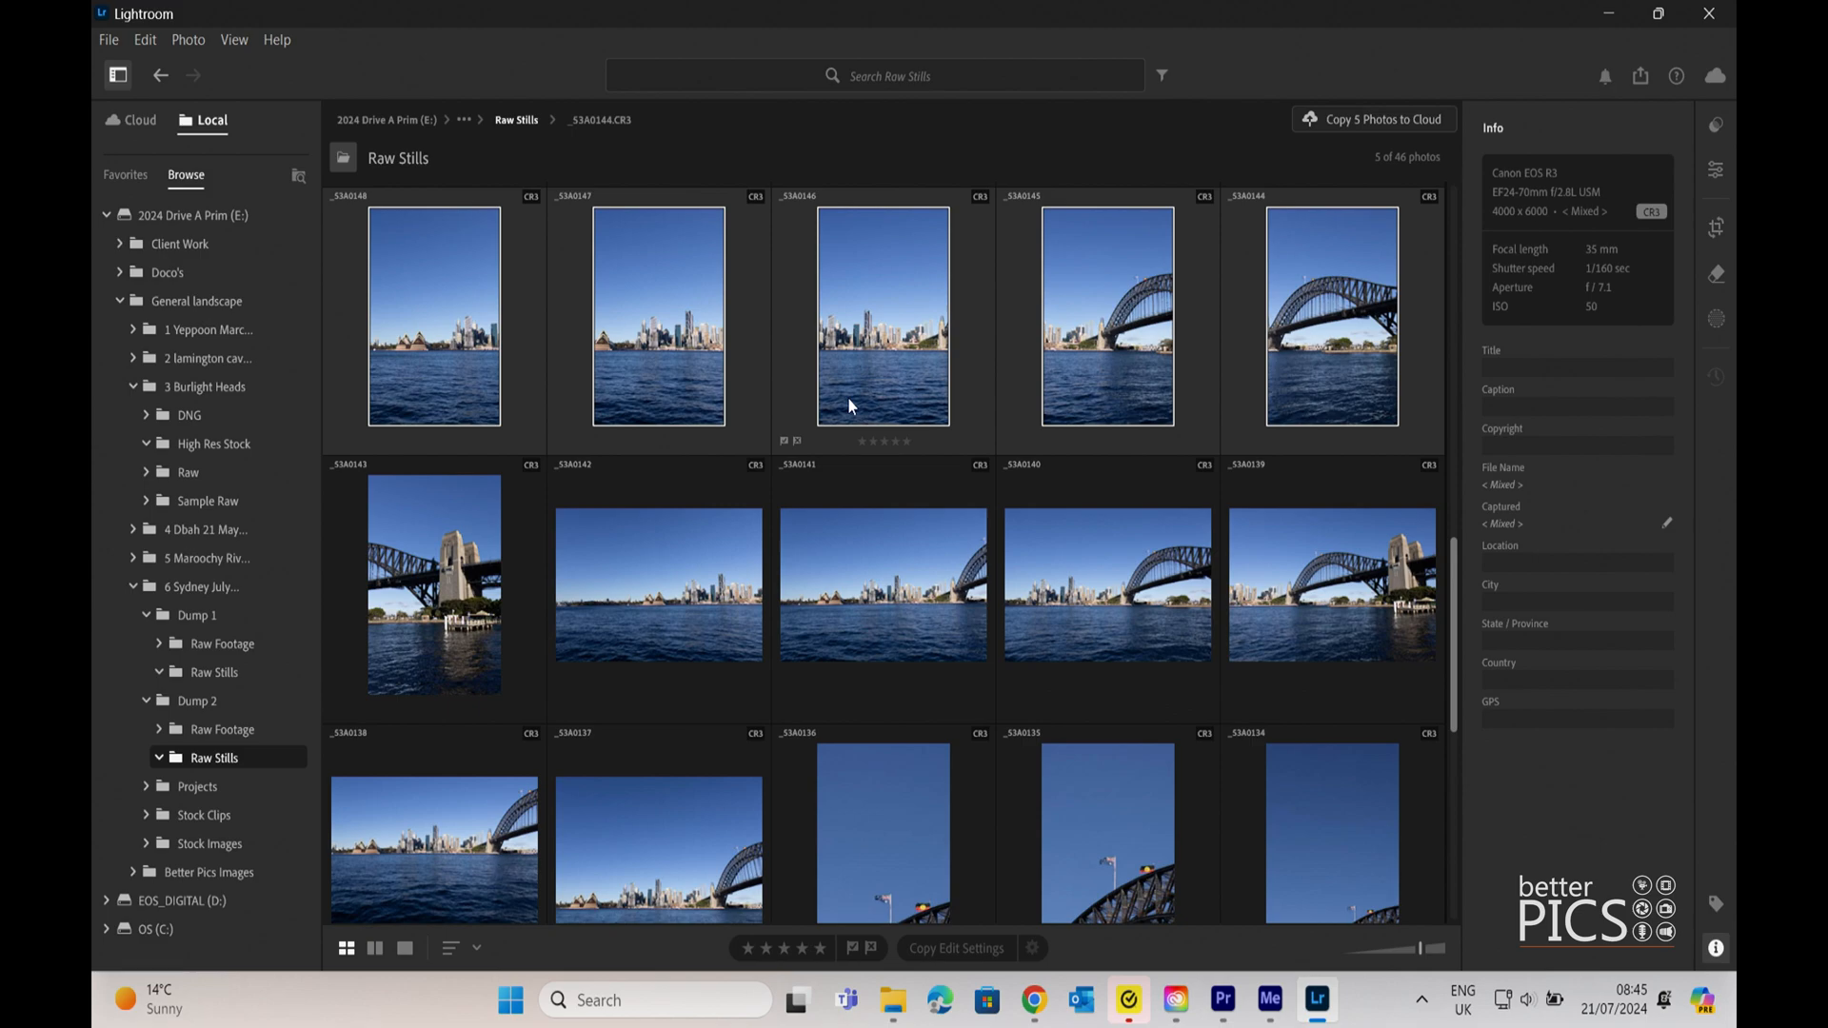
- Browse the other Raw Stills photos and return to the bridge photo _S3A0139
scroll(849, 400, "down", 3)
scroll(848, 395, "up", 3)
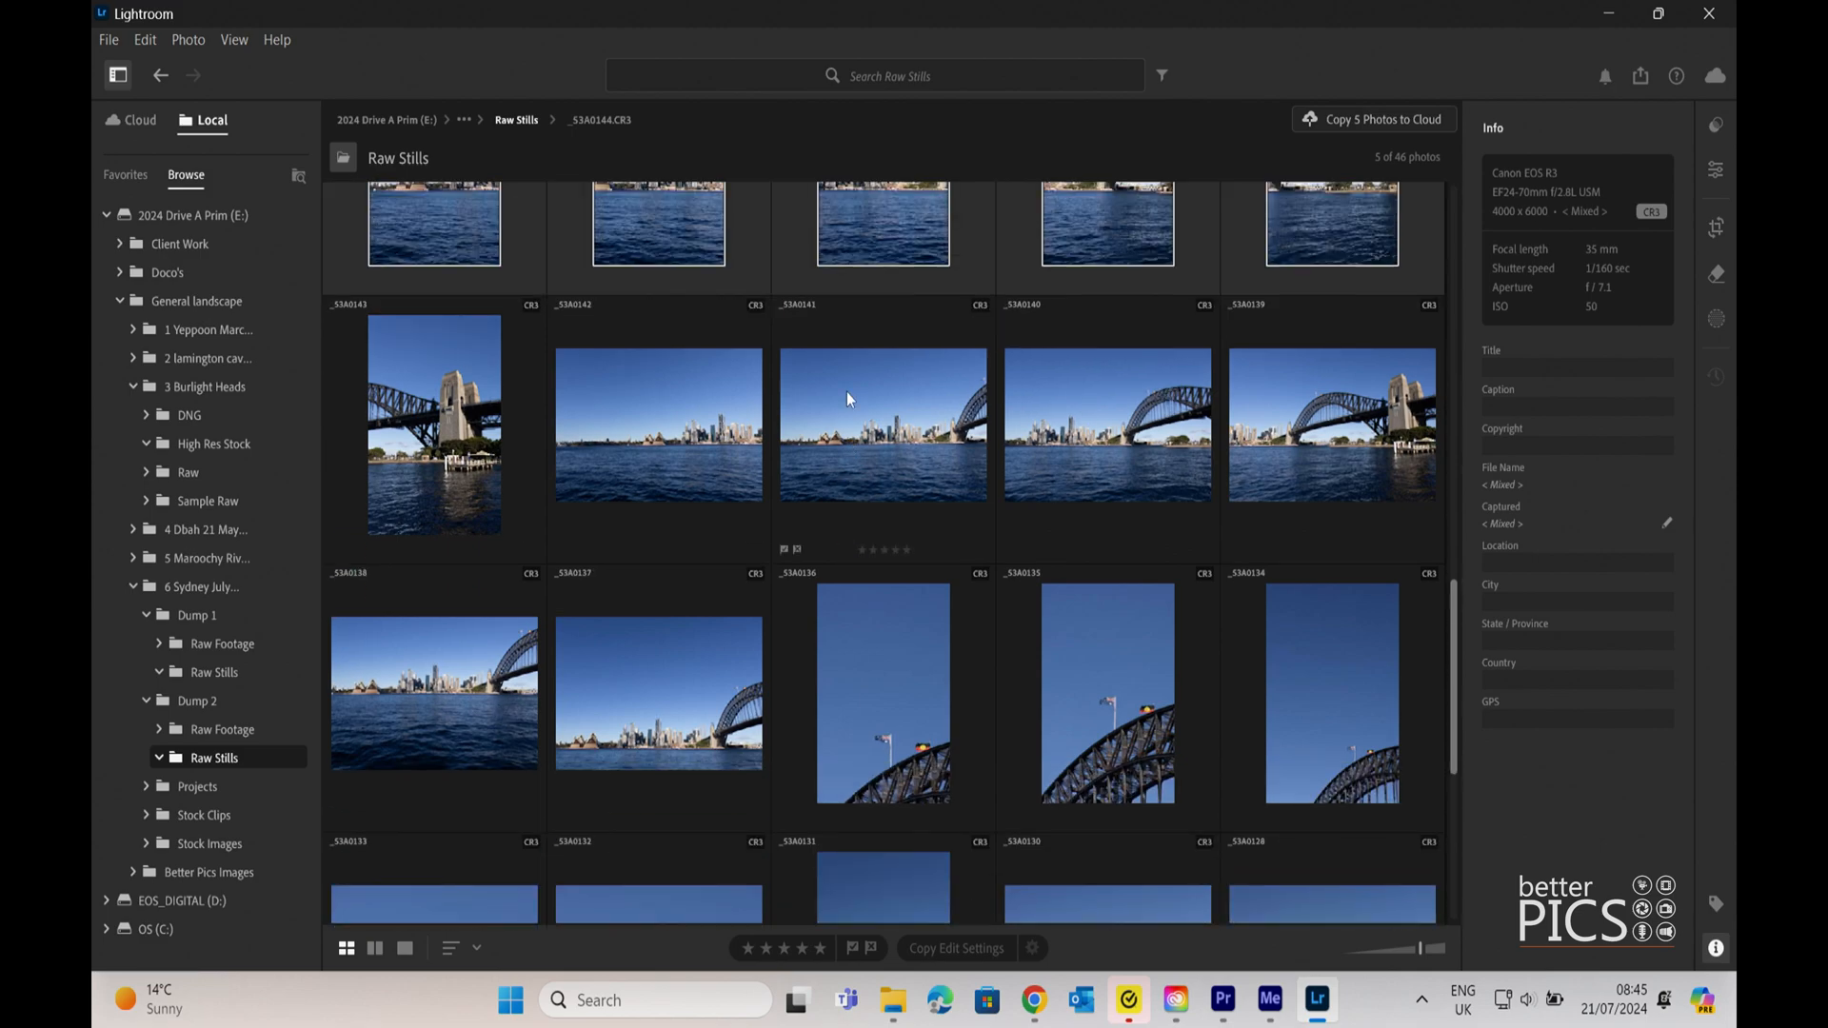
scroll(847, 487, "up", 3)
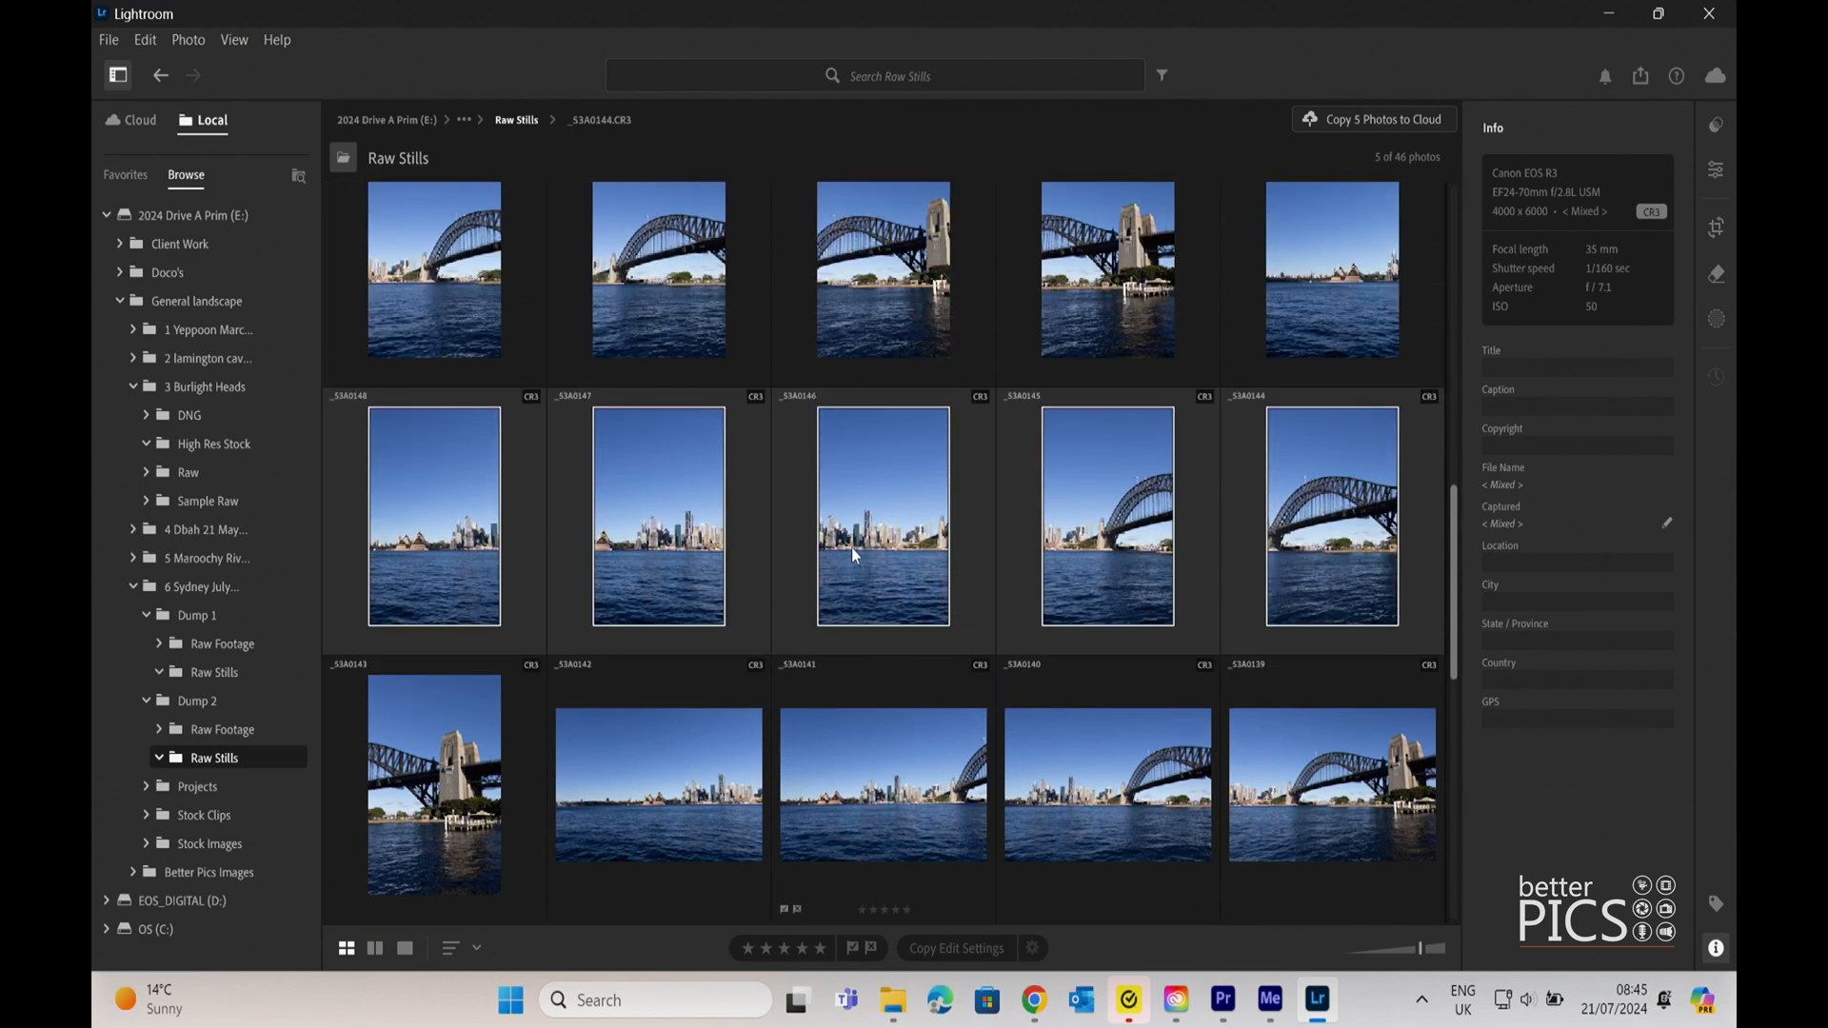
scroll(852, 551, "up", 8)
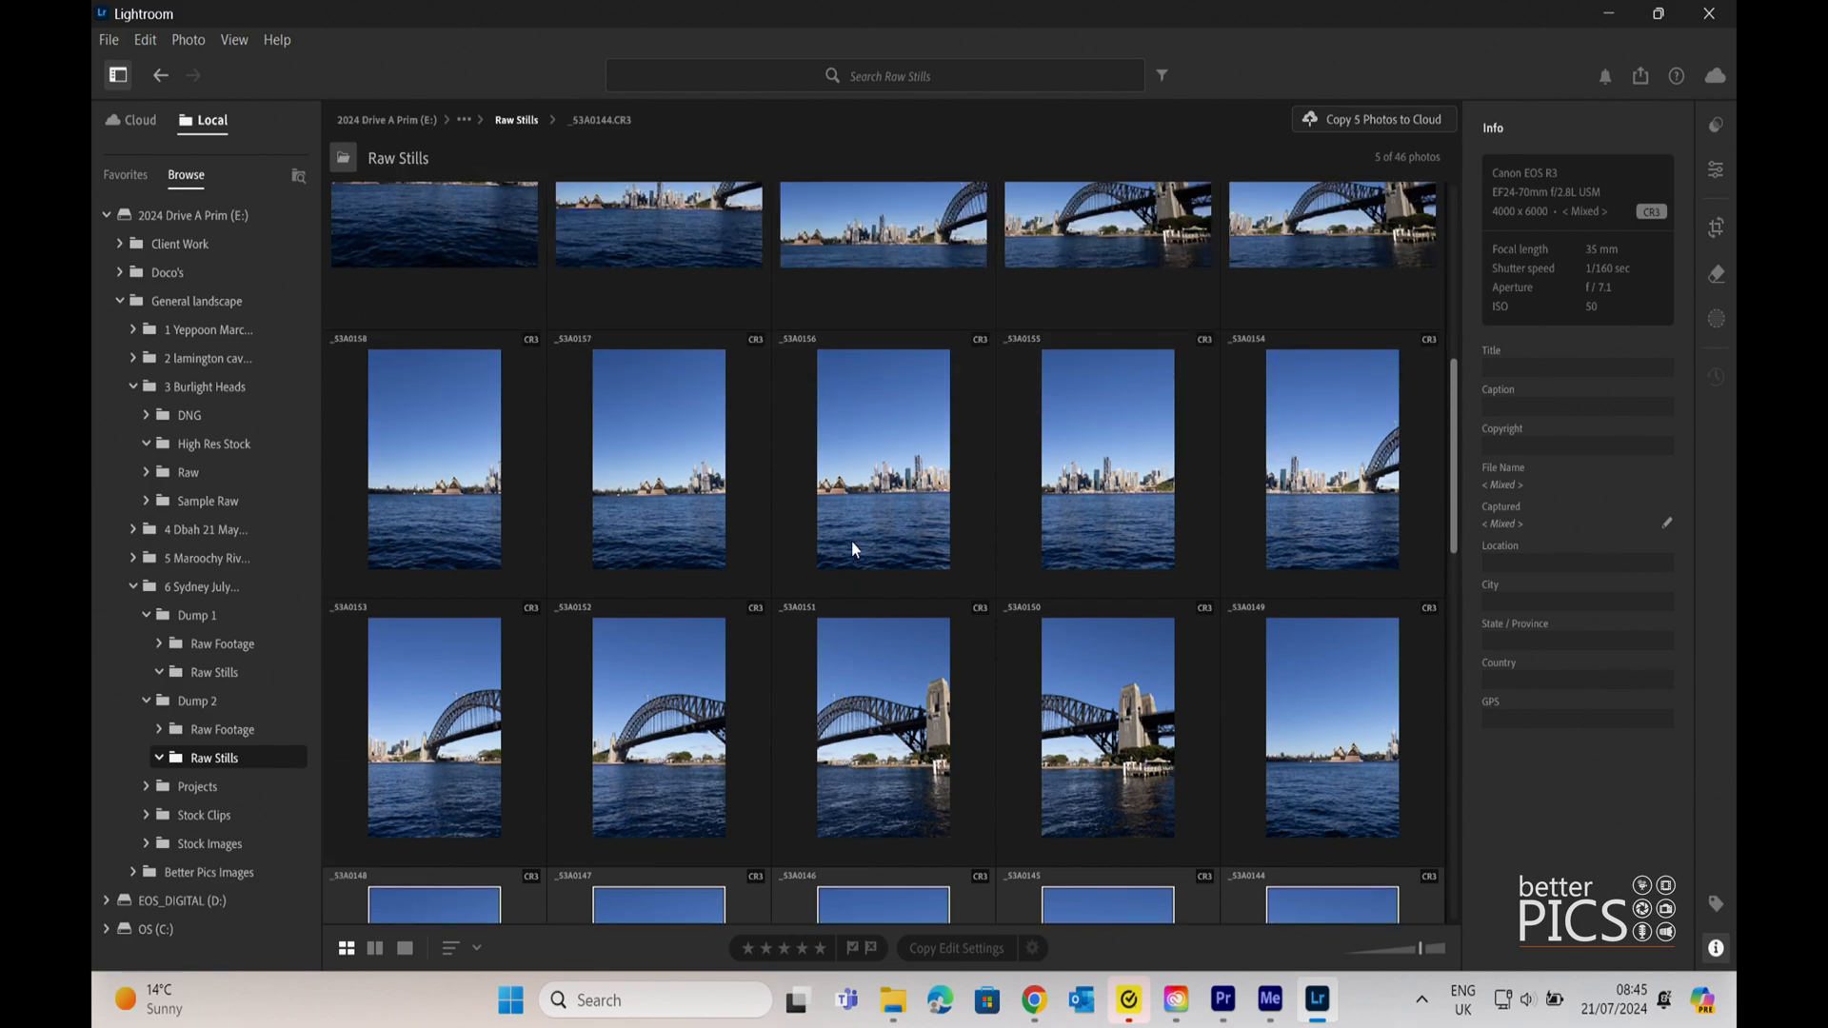
scroll(852, 547, "up", 3)
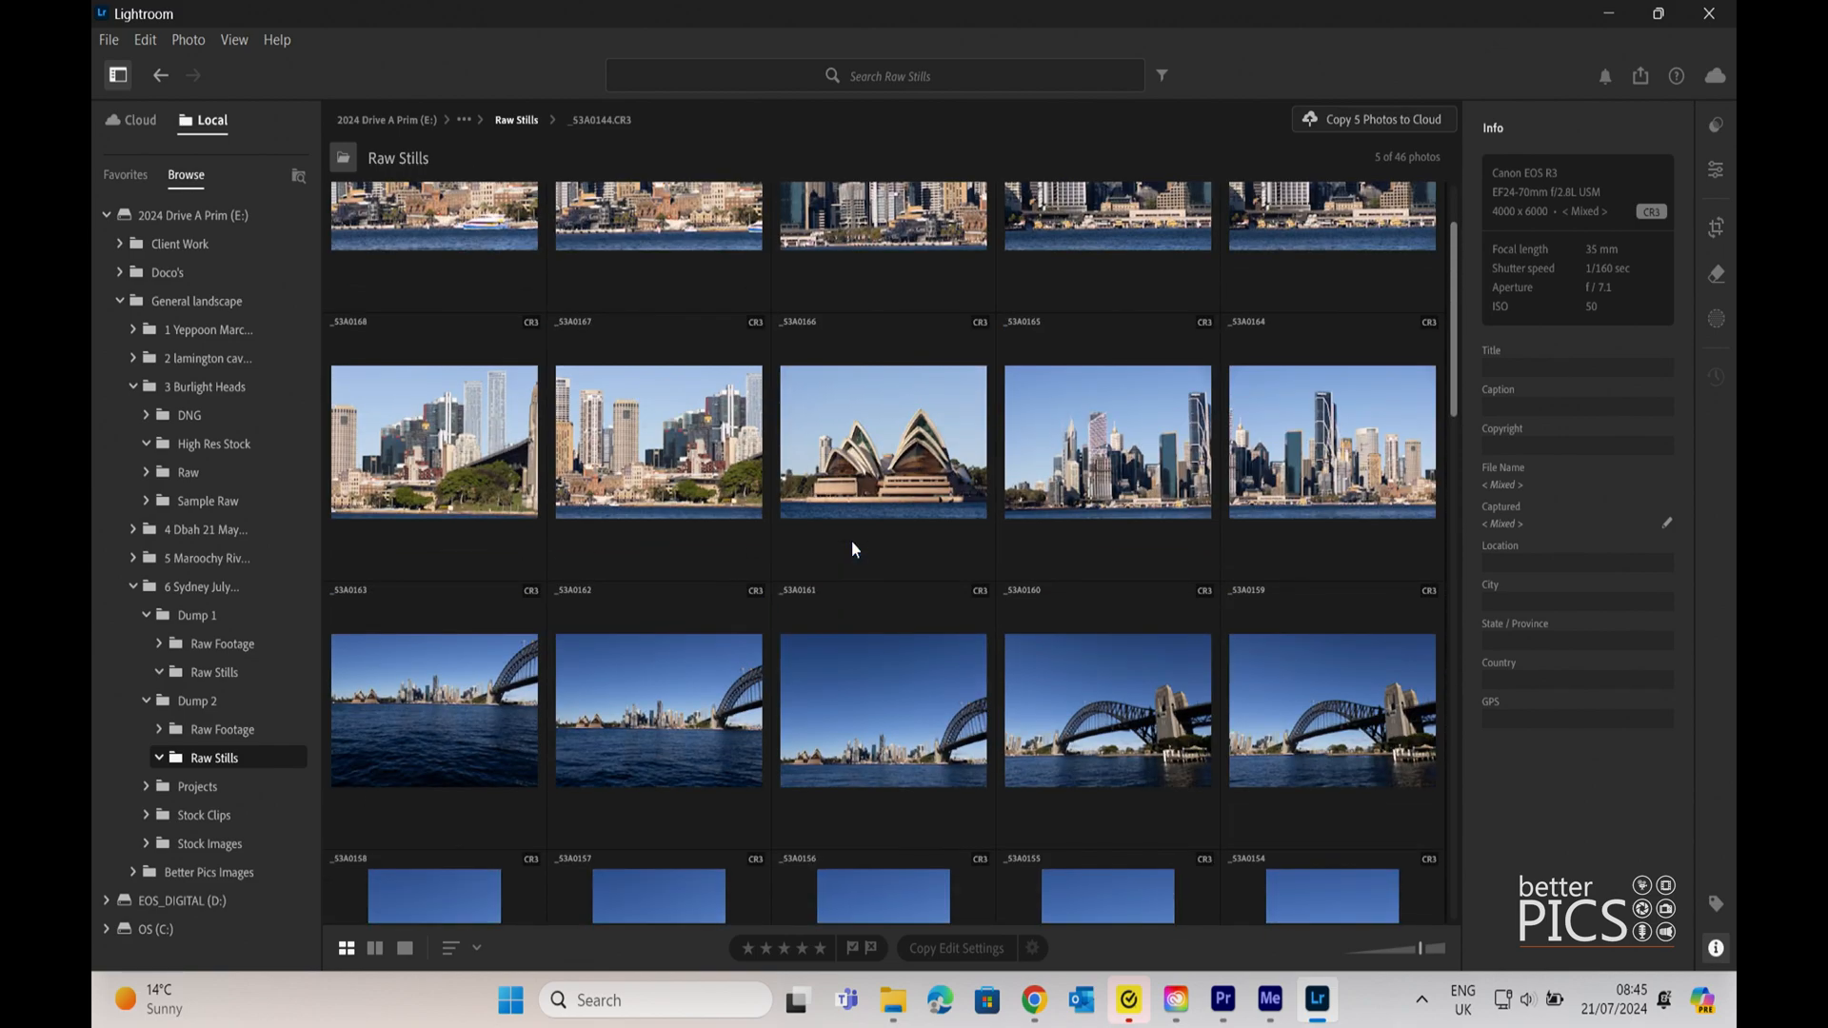
scroll(852, 547, "down", 3)
scroll(851, 540, "down", 5)
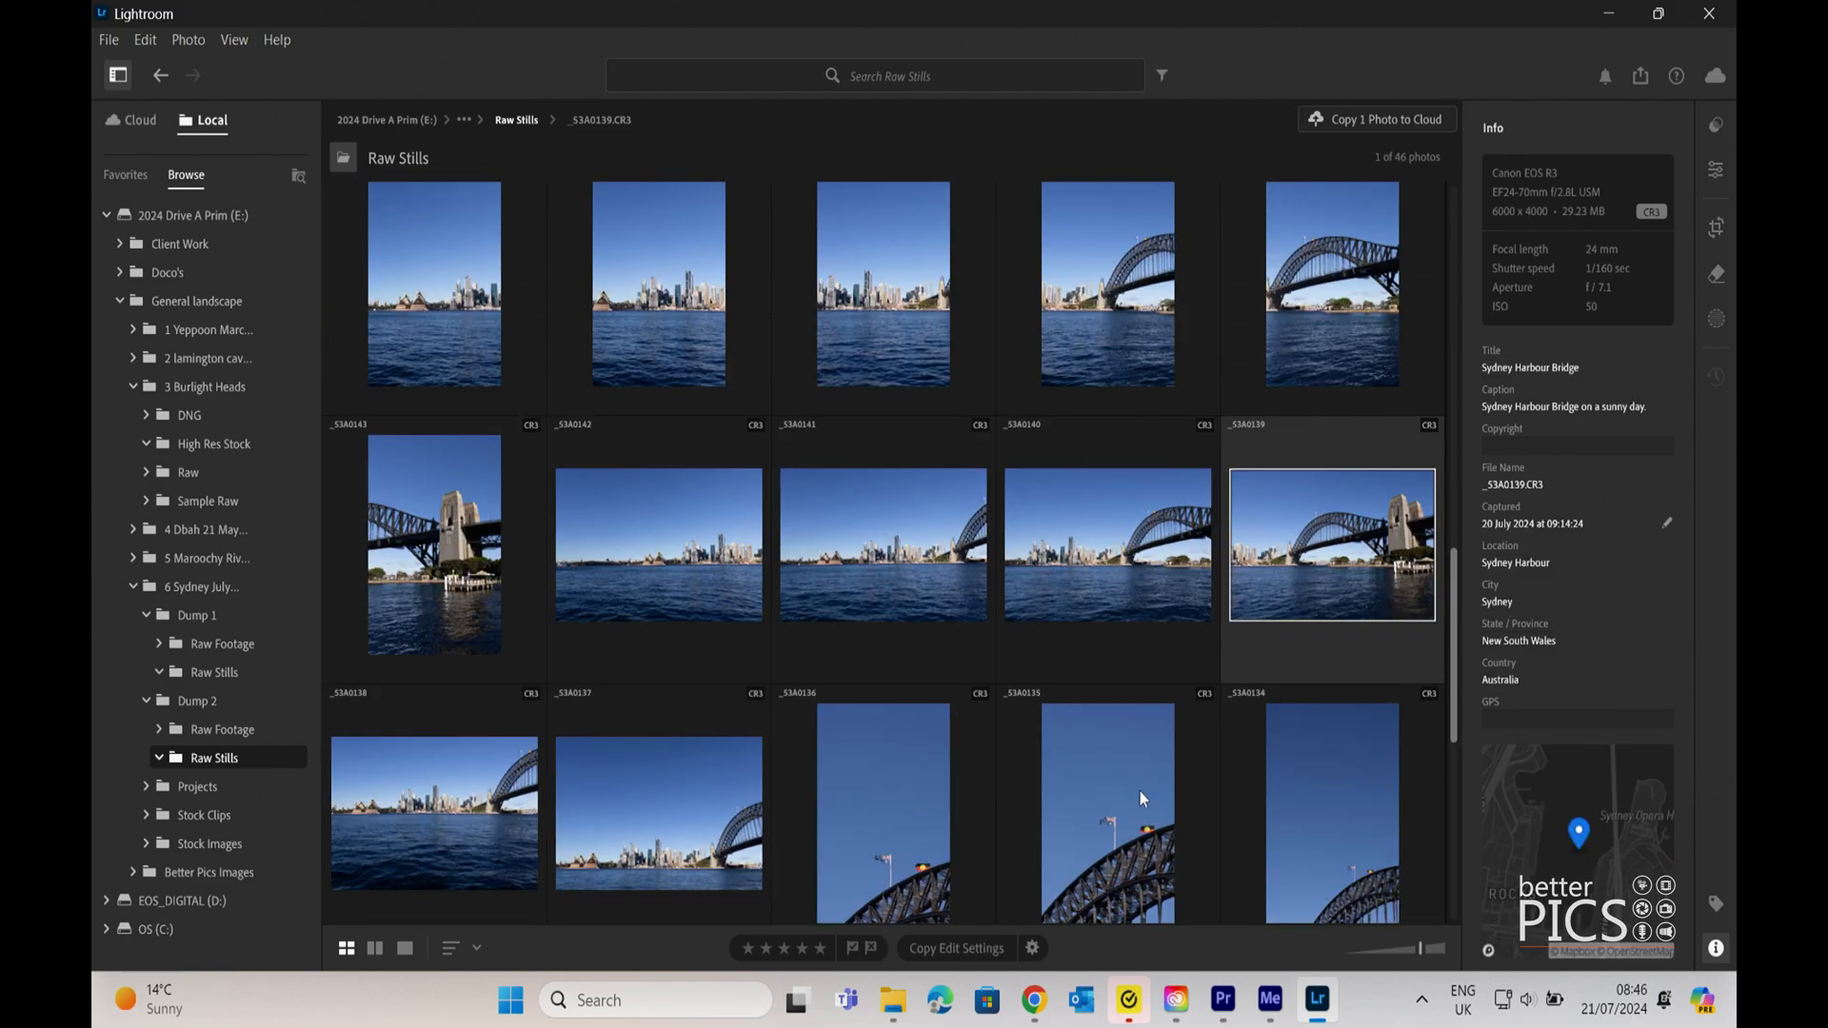